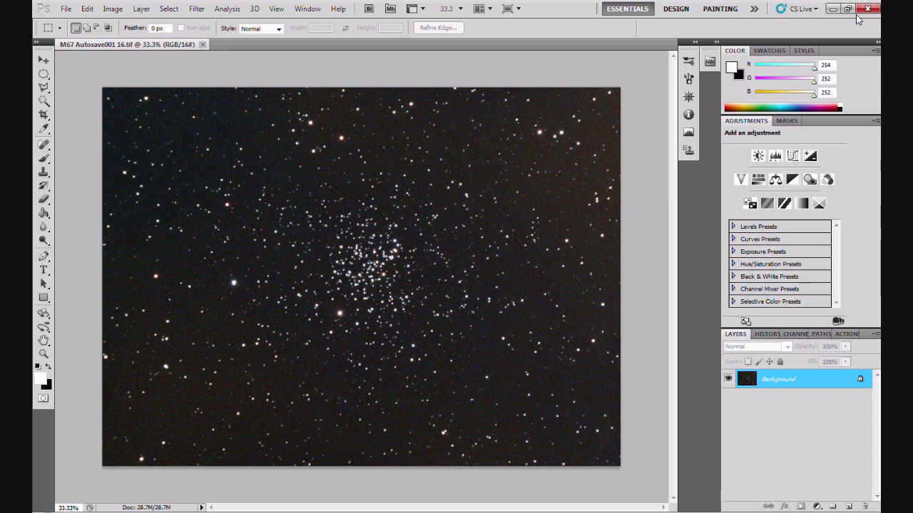
- Inspect the star field's background noise and star shapes near the cluster at high magnification
key(s)
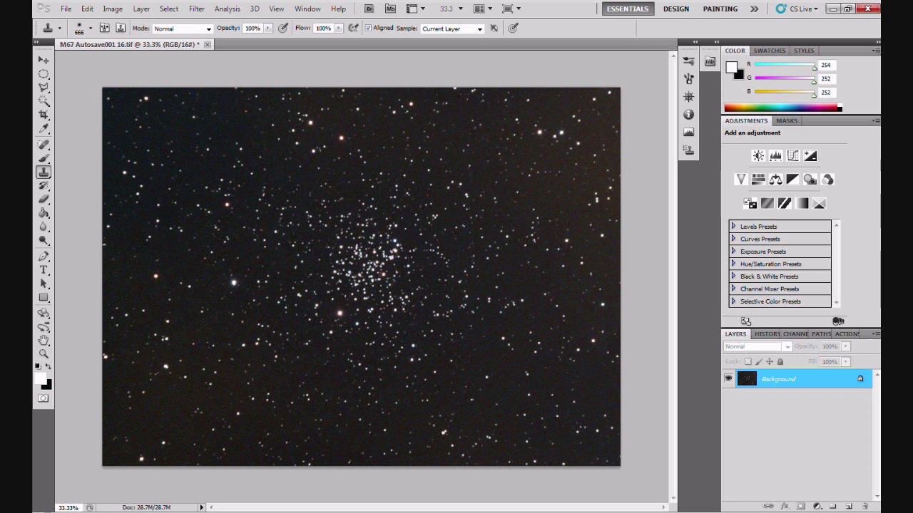
key(v)
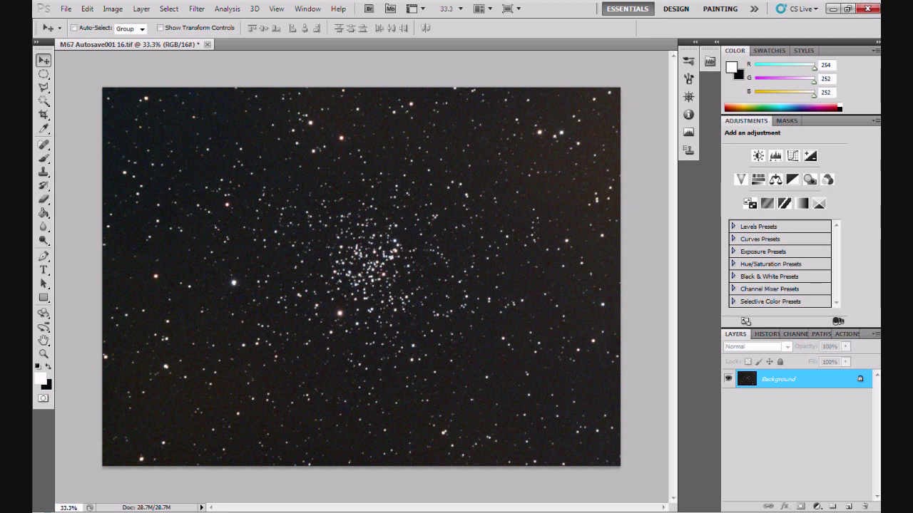
scroll(315, 278, up, 3)
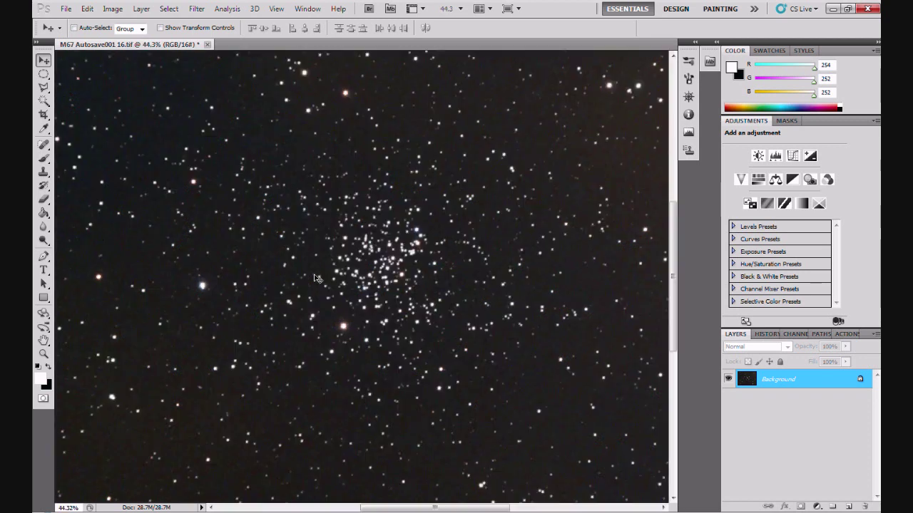
scroll(314, 279, up, 10)
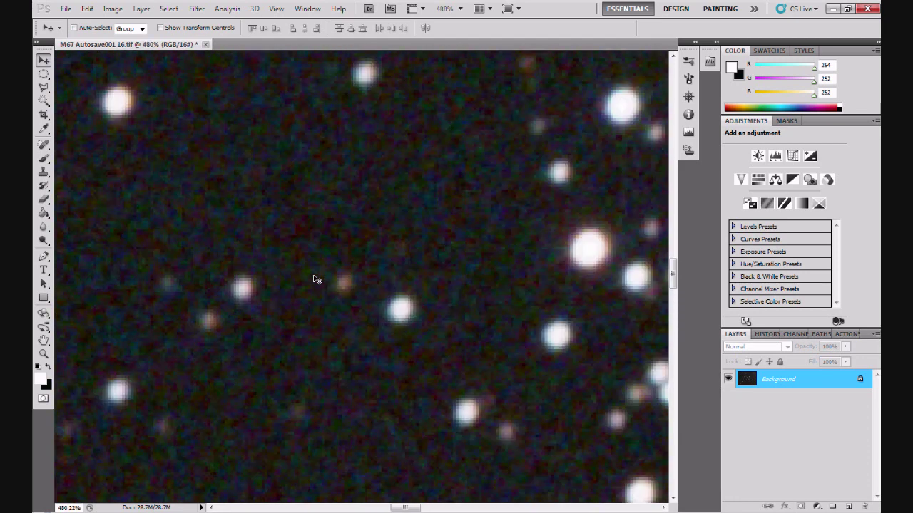
scroll(314, 279, up, 1)
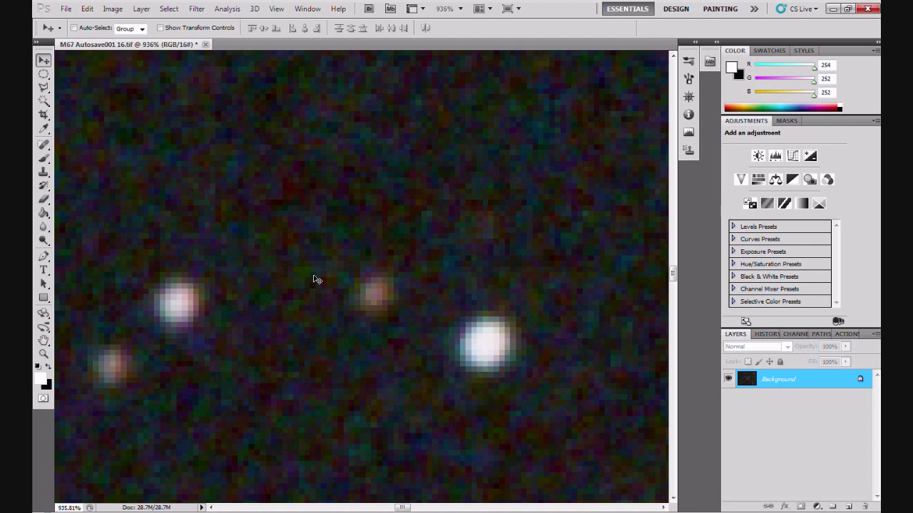
scroll(315, 279, down, 8)
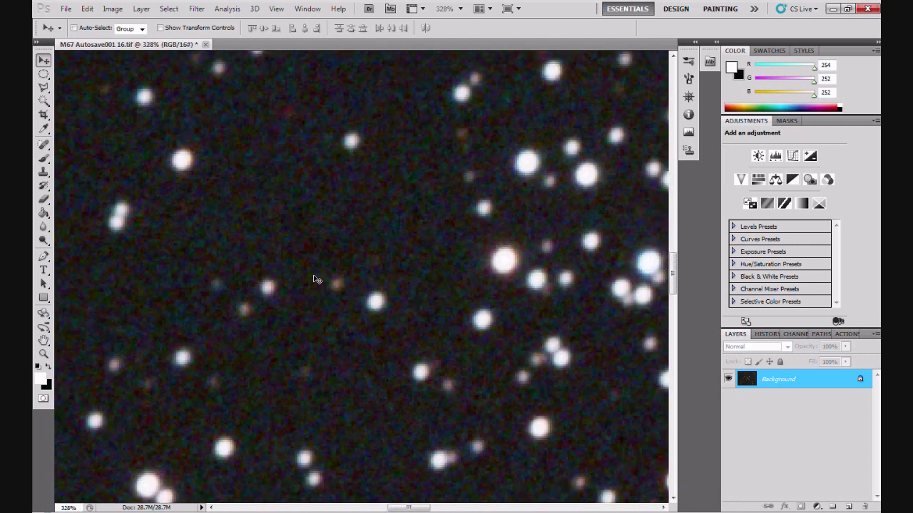
scroll(315, 279, down, 8)
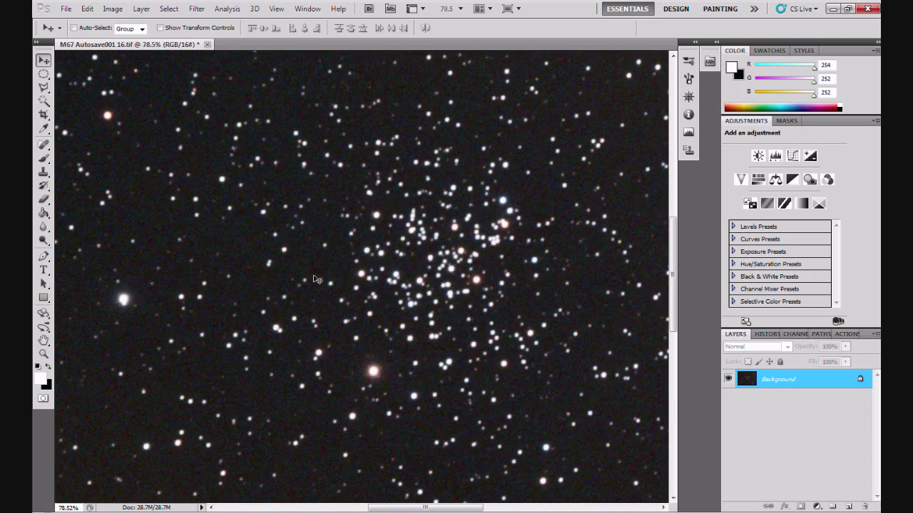
scroll(315, 279, down, 1)
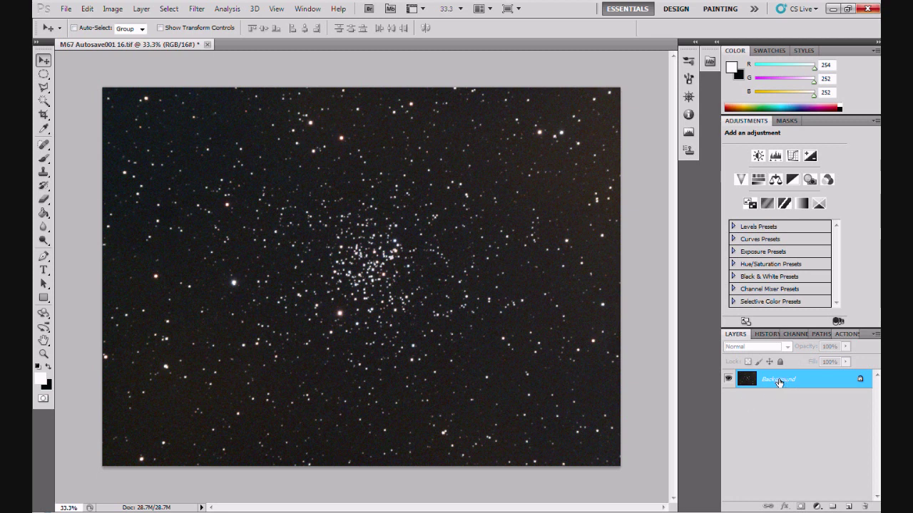
- Duplicate the Background layer, then duplicate that copy to have two copies above the original
drag(778, 381, 848, 506)
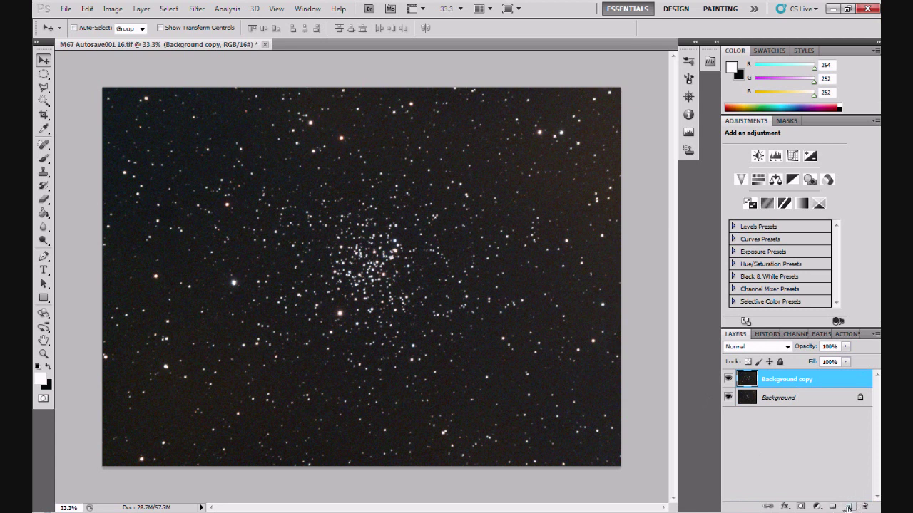
click(137, 10)
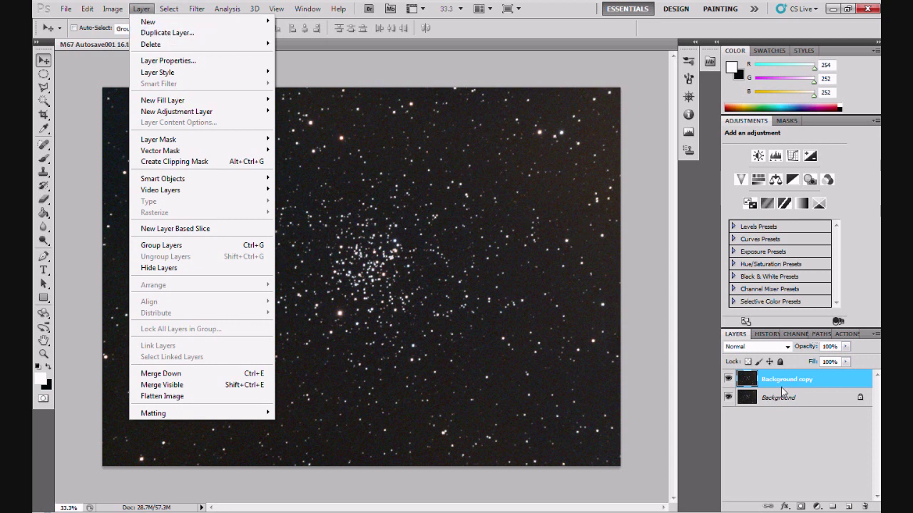
click(768, 427)
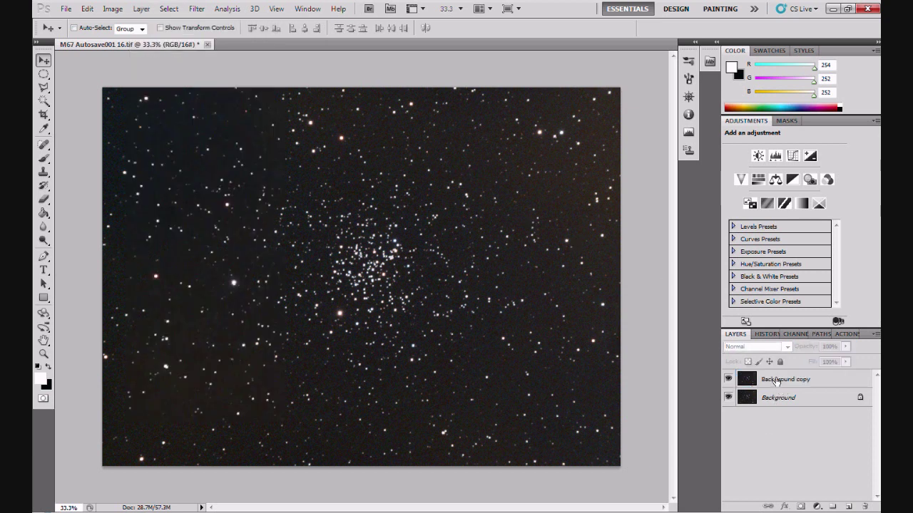
drag(776, 381, 848, 505)
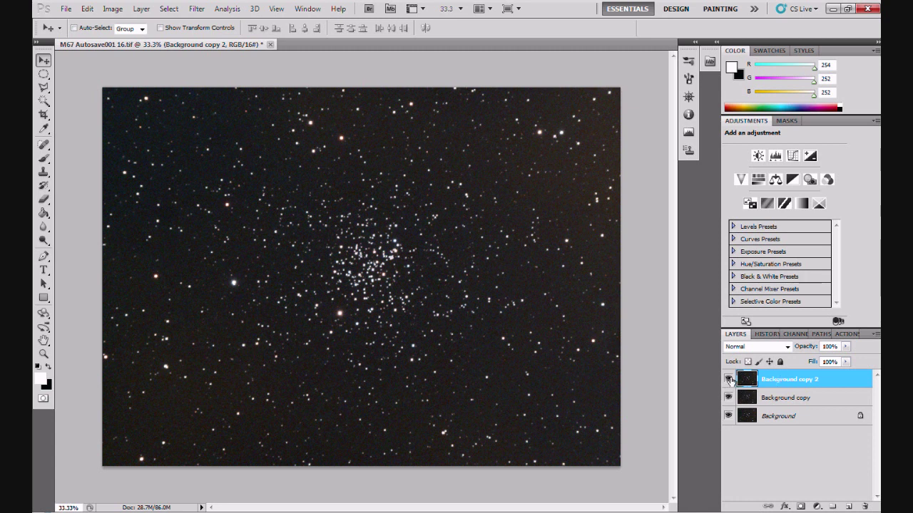
- Hide Background copy 2 and clone dark sky over the cluster core and the bright star below it on Background copy
click(728, 379)
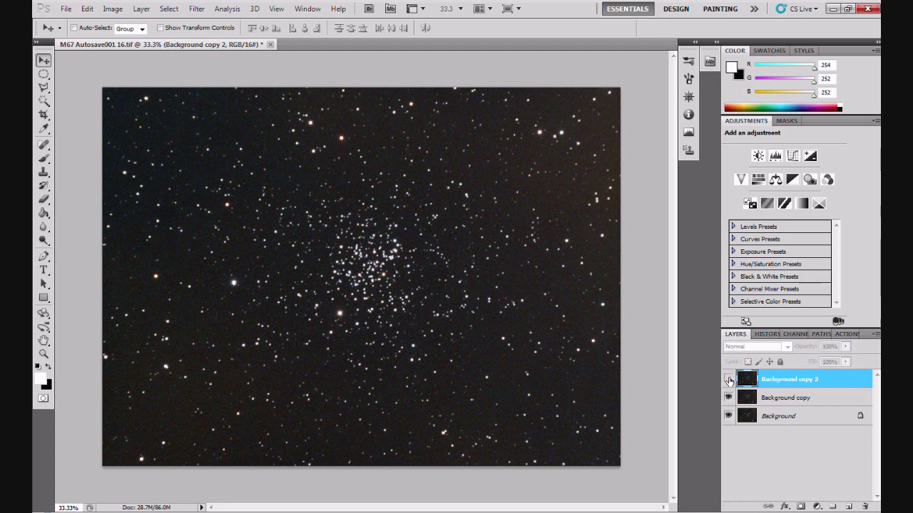
click(781, 398)
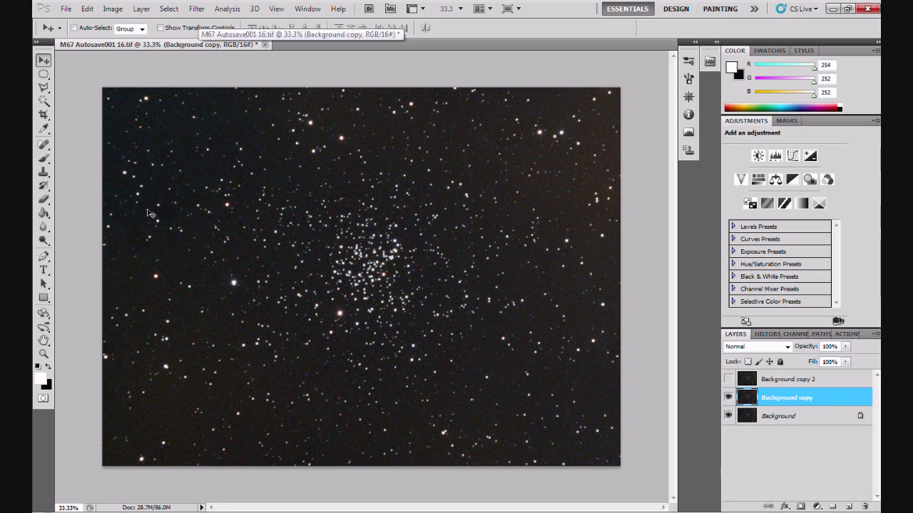
click(43, 172)
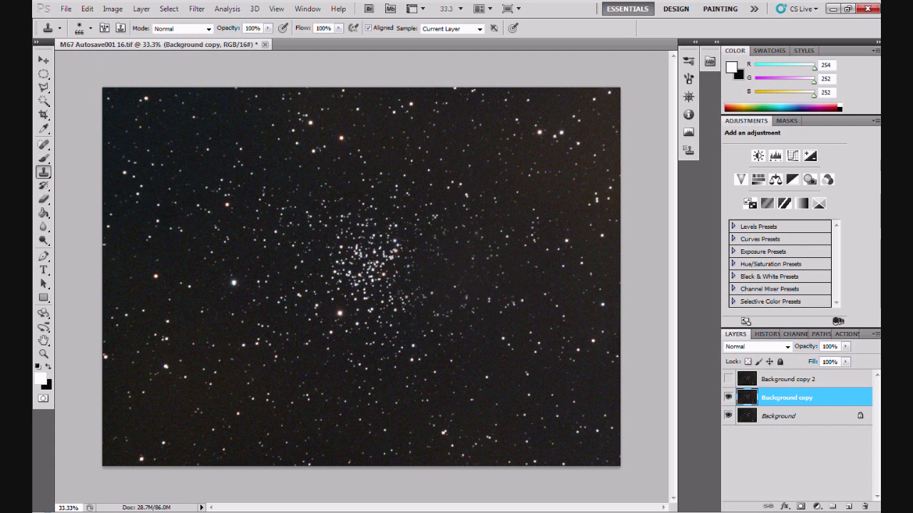
alt+click(454, 272)
click(369, 259)
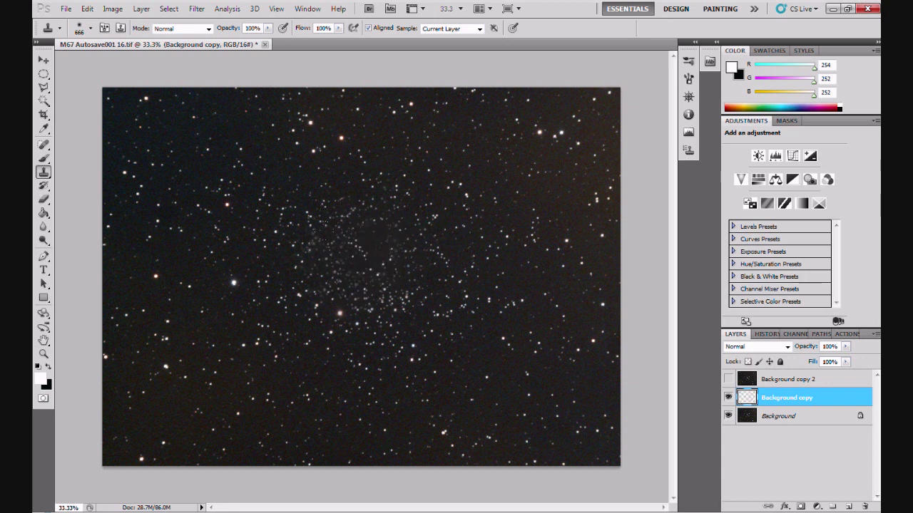
click(339, 314)
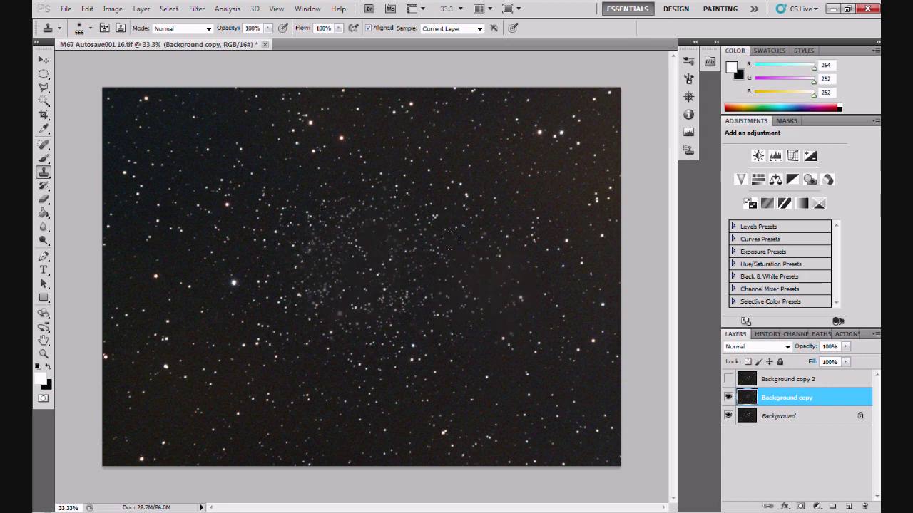
- Apply a Gaussian Blur with a 250-pixel radius to the Background copy layer
click(196, 9)
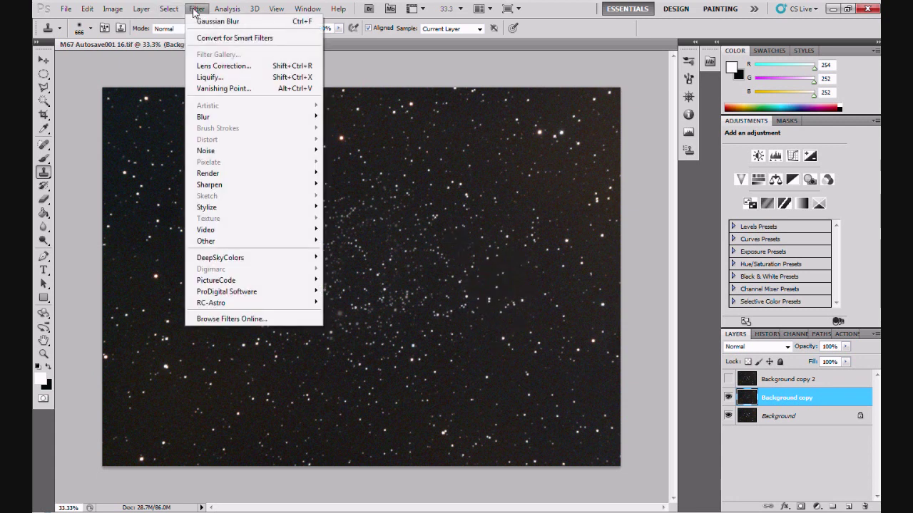
mouse_move(223, 118)
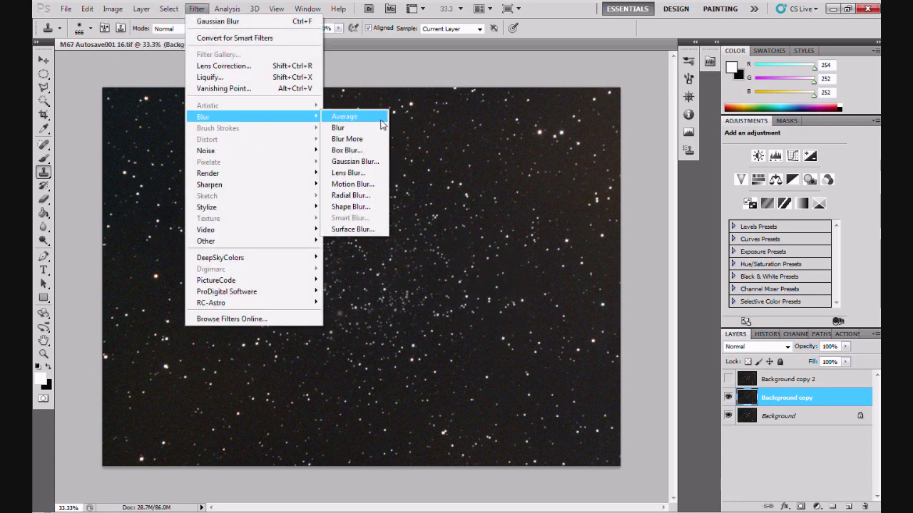
click(367, 162)
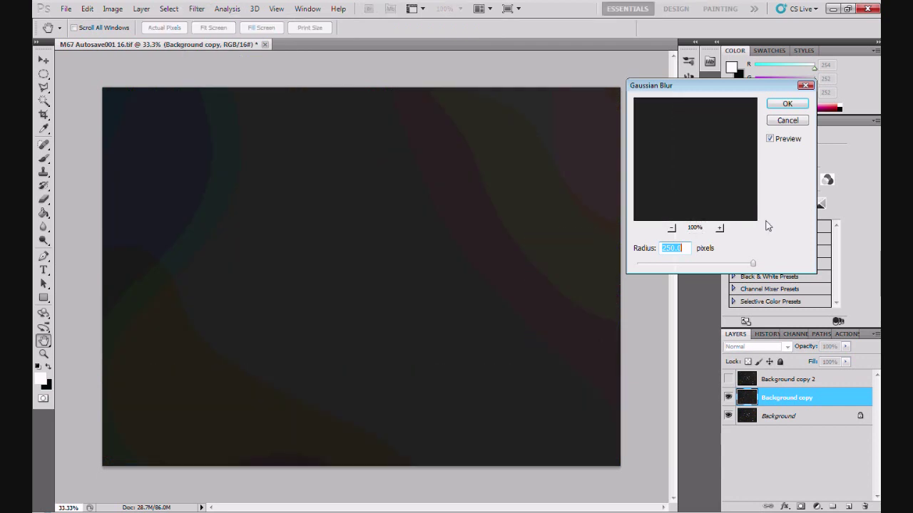
click(784, 104)
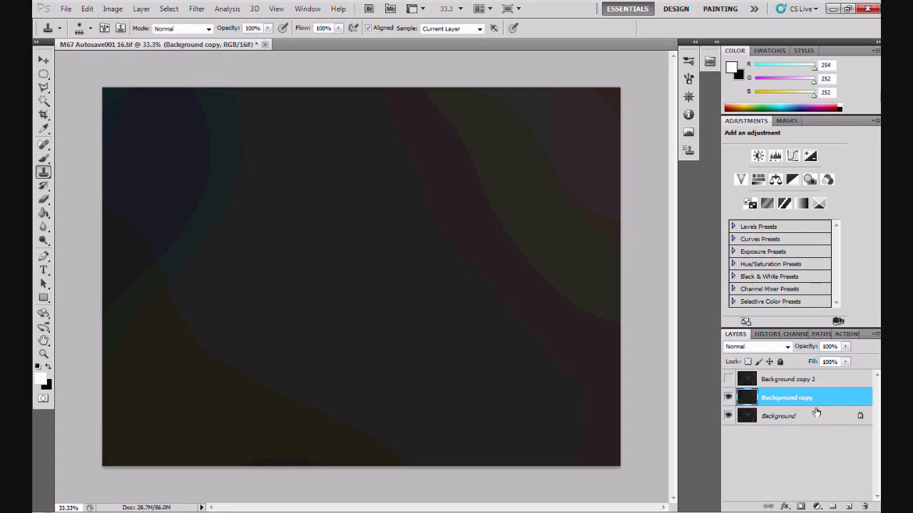
- Show Background copy 2 and use Apply Image to subtract Background copy from it at 100% opacity, scale 1 and offset 30
click(728, 380)
click(783, 383)
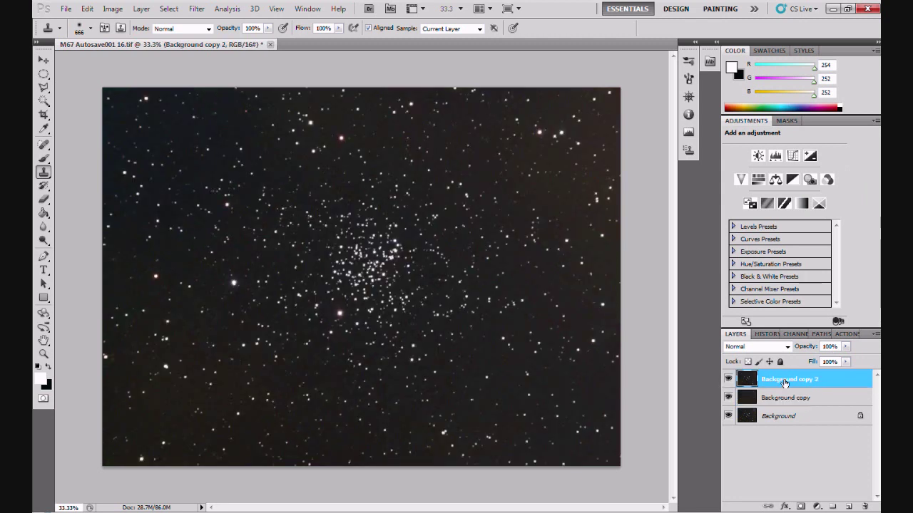
click(112, 8)
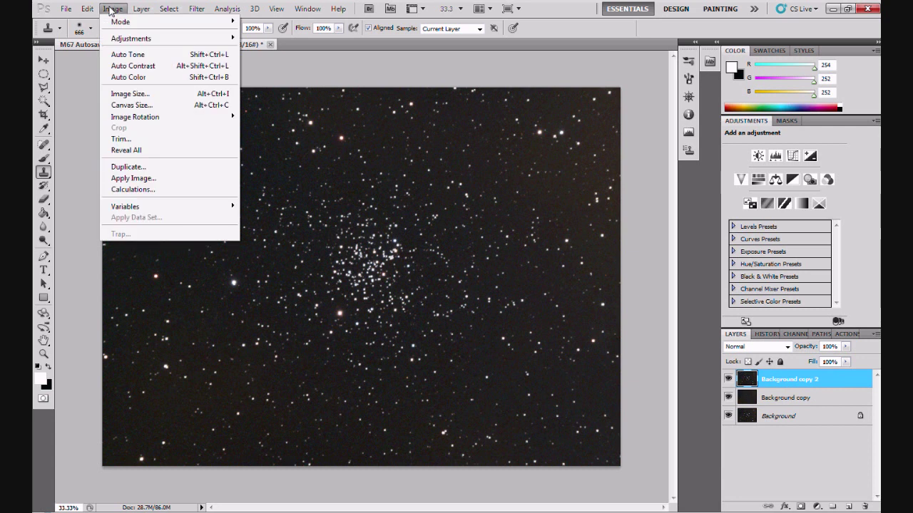
click(136, 178)
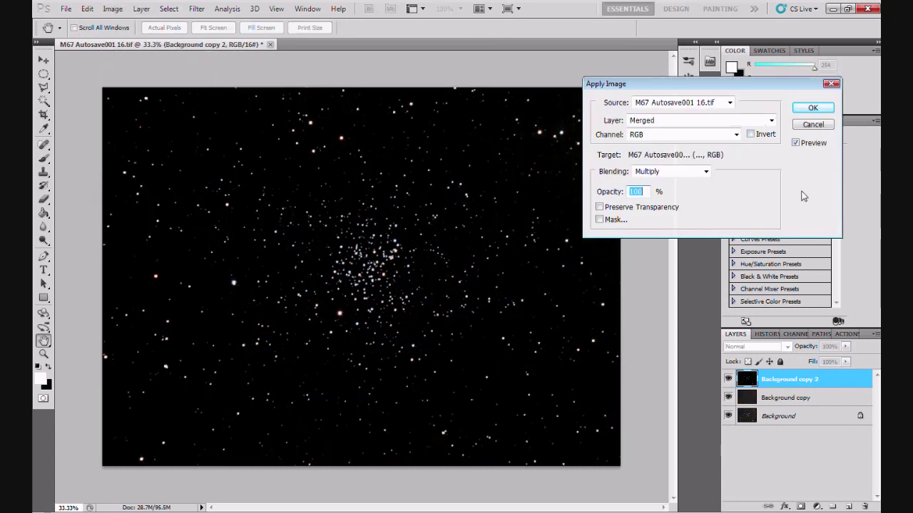
click(770, 120)
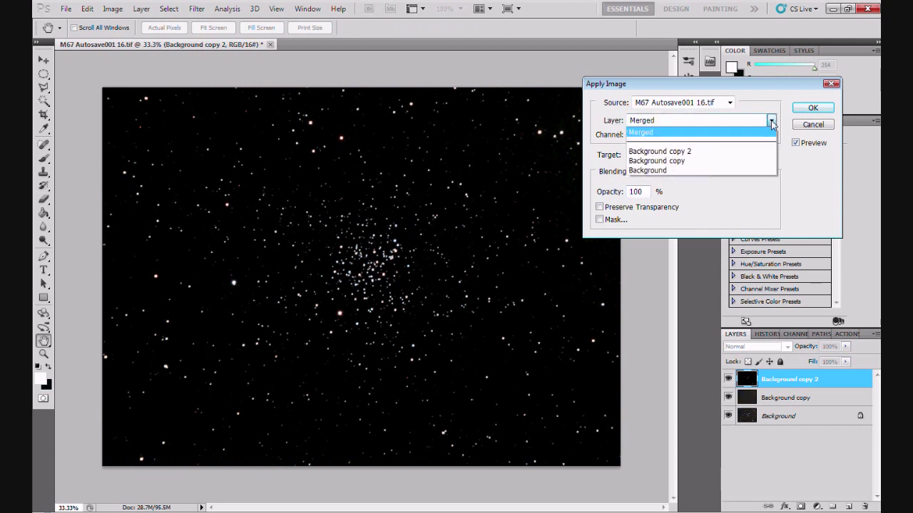
click(719, 162)
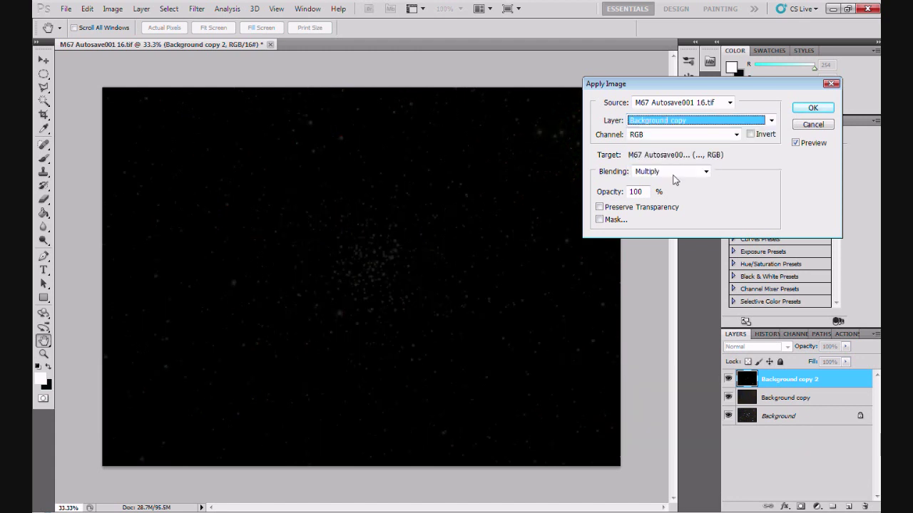
click(705, 171)
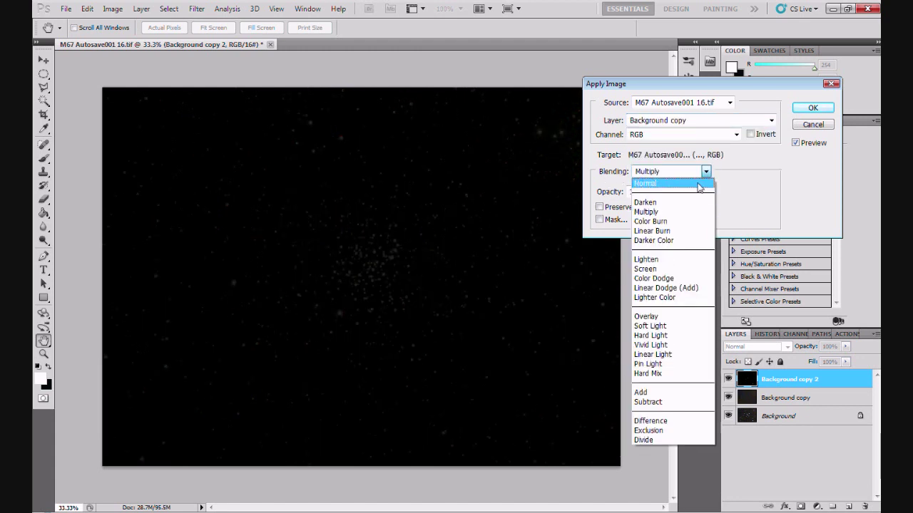
click(670, 403)
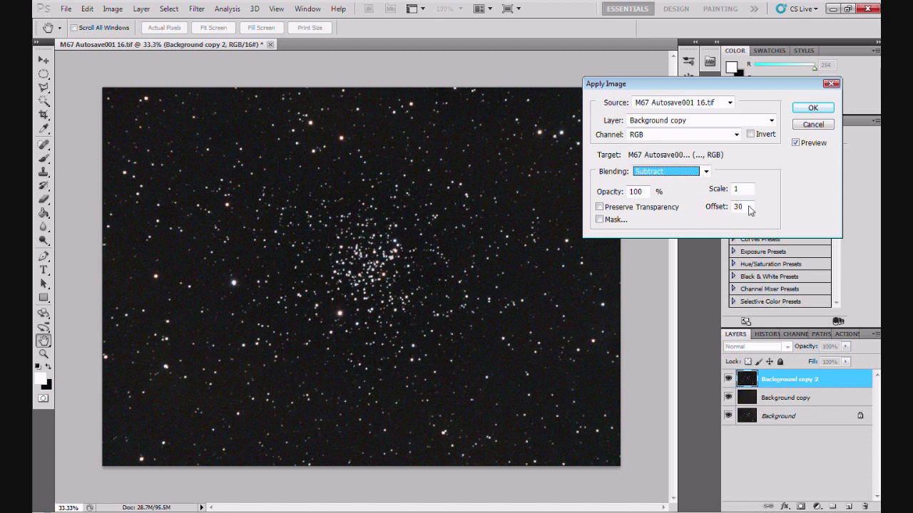
click(813, 108)
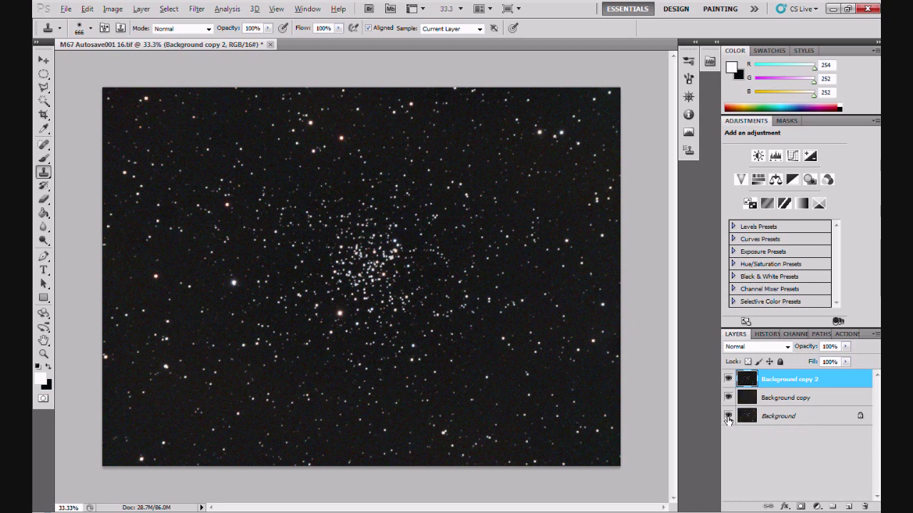
- Compare the corrected image with the original by repeatedly isolating the Background layer and restoring all layers
alt+click(728, 416)
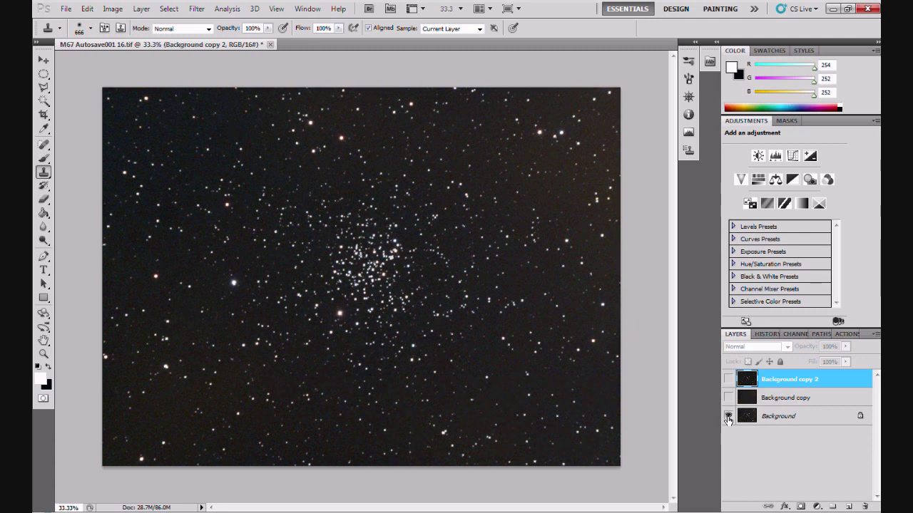
alt+click(728, 416)
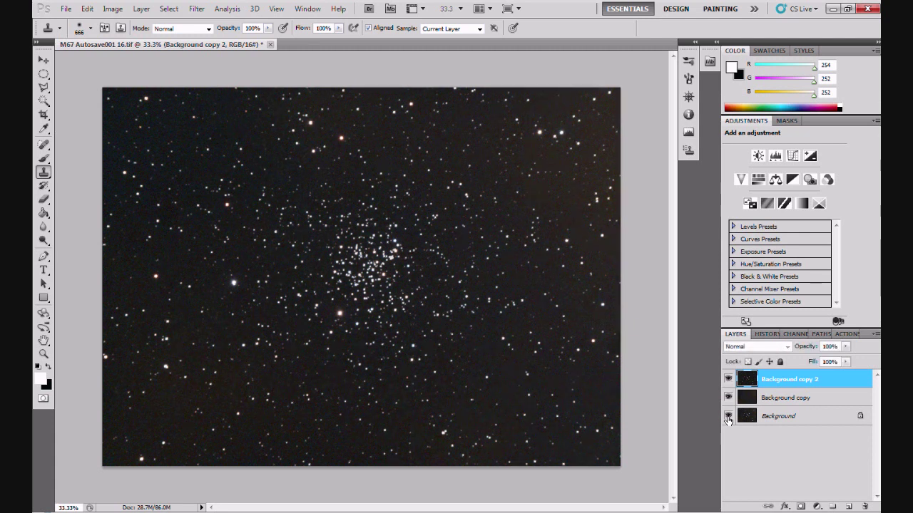
alt+click(728, 417)
alt+click(727, 416)
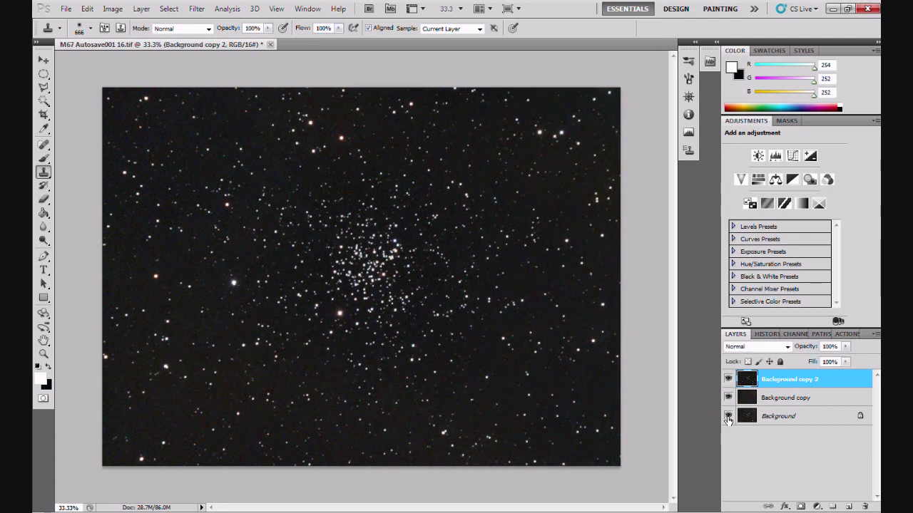
alt+click(728, 416)
alt+click(728, 416)
alt+click(728, 416)
alt+click(728, 416)
alt+click(728, 417)
alt+click(728, 417)
alt+click(728, 417)
alt+click(728, 416)
- Merge Background copy 2 down into Background copy and hide the merged layer to view the original
right_click(787, 383)
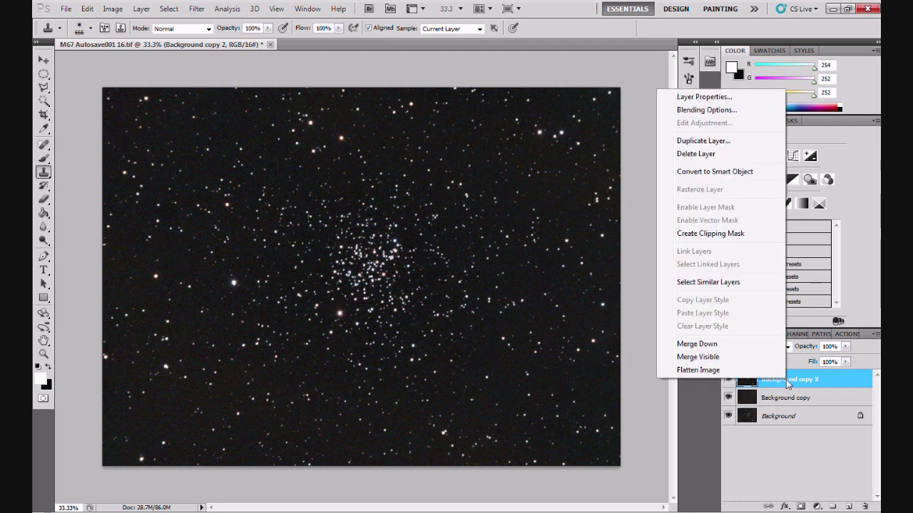
click(718, 345)
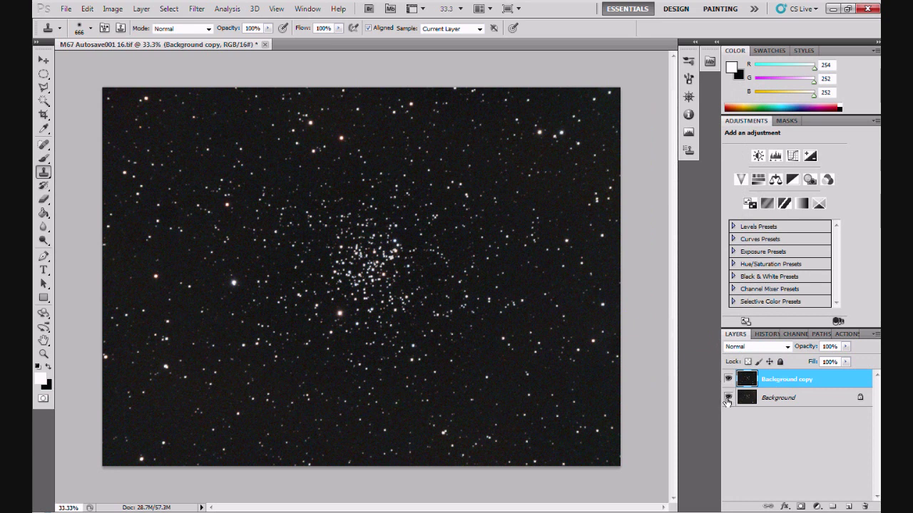
click(727, 380)
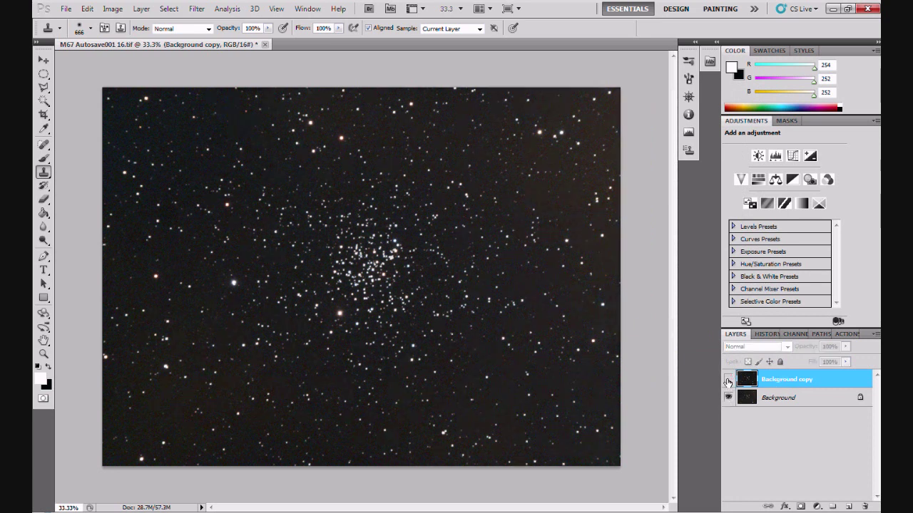
- Compare the gradient-corrected Background copy with the original Background by repeatedly toggling the copy's visibility
click(727, 380)
click(727, 380)
click(727, 380)
click(727, 380)
click(727, 380)
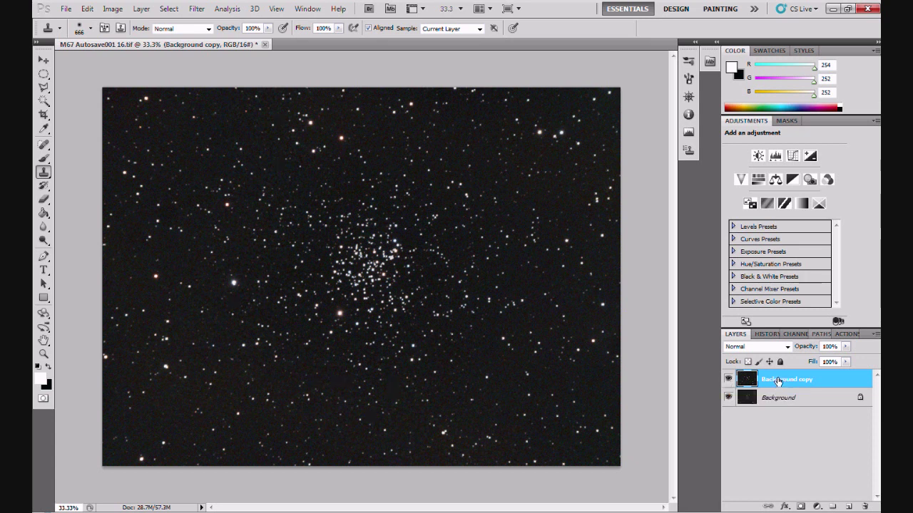
- Duplicate the Background copy layer and hide the duplicate, Background copy 2
drag(778, 382, 846, 507)
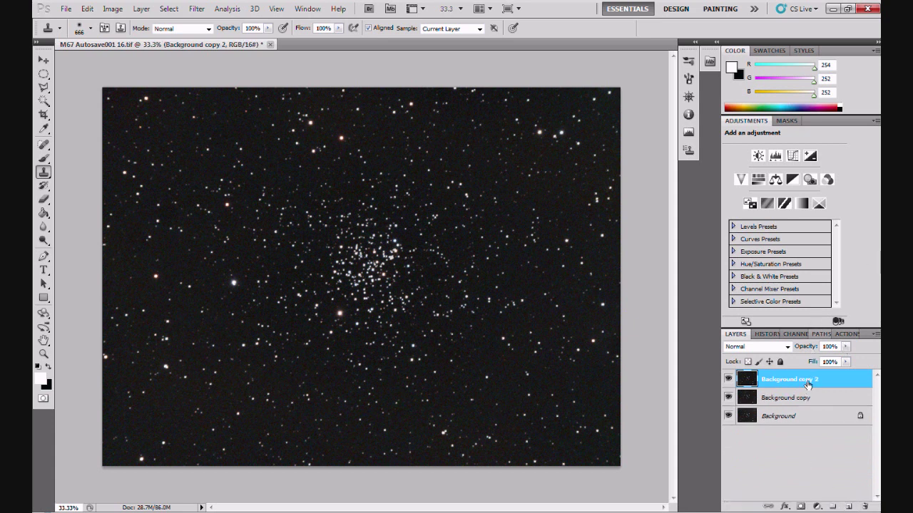
click(728, 379)
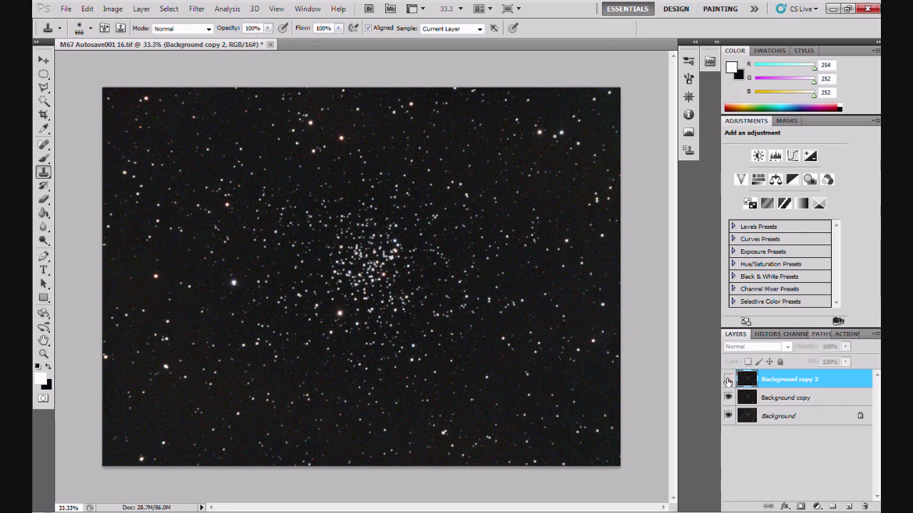
- On the Background copy layer, clone a sparser patch of sky over the dense core of the star cluster
click(781, 401)
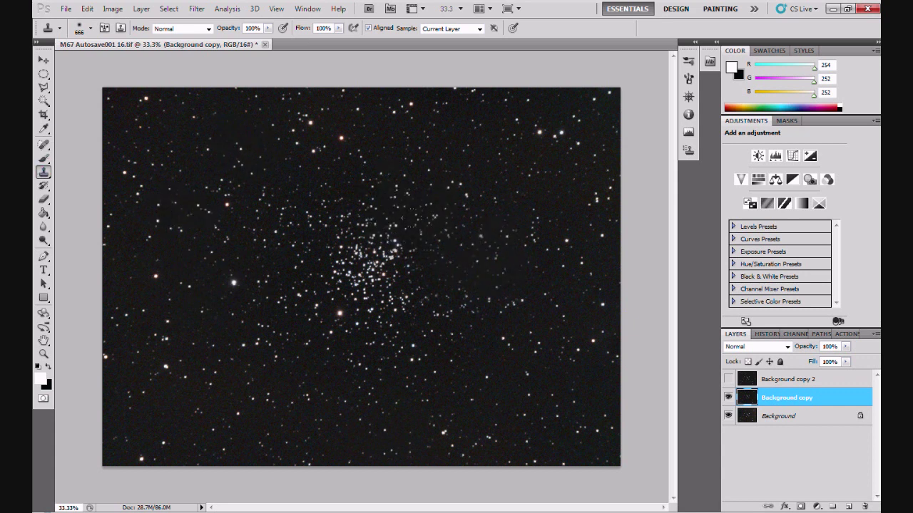
alt+click(458, 265)
mouse_move(370, 261)
mouse_down()
mouse_move(389, 249)
mouse_move(356, 275)
mouse_move(365, 269)
mouse_up()
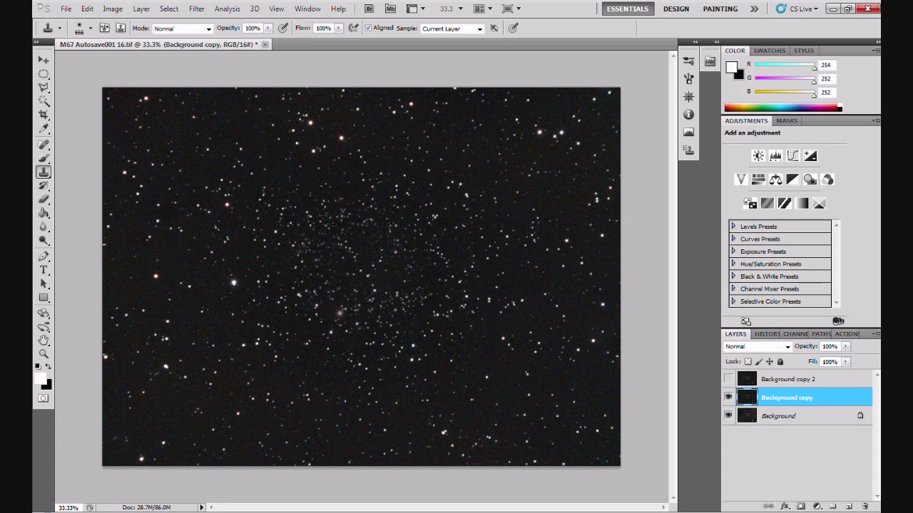
- Apply a 250-pixel Gaussian Blur to the cloned Background copy layer
click(196, 10)
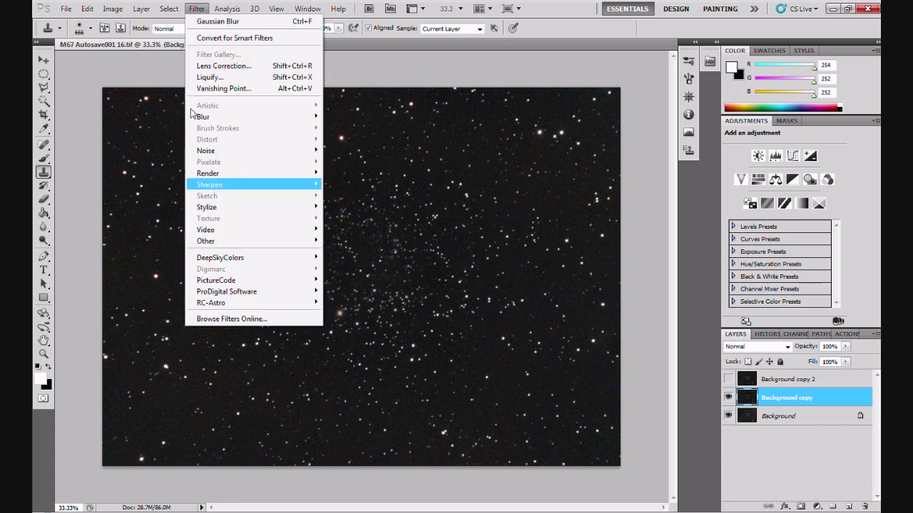
mouse_move(225, 120)
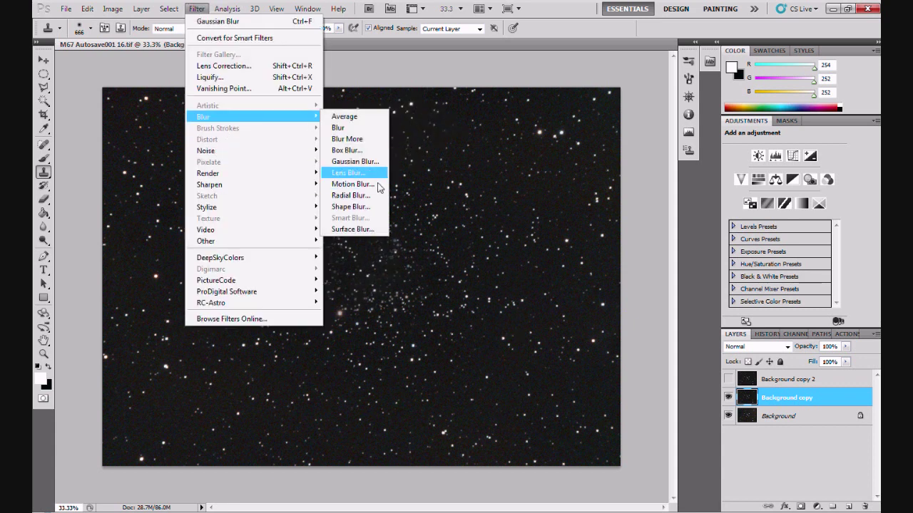
click(360, 162)
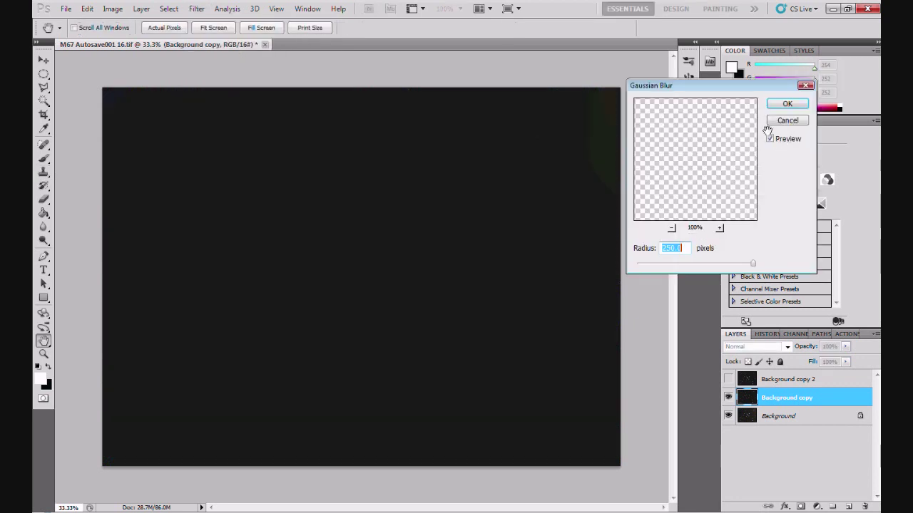
click(786, 104)
key(s)
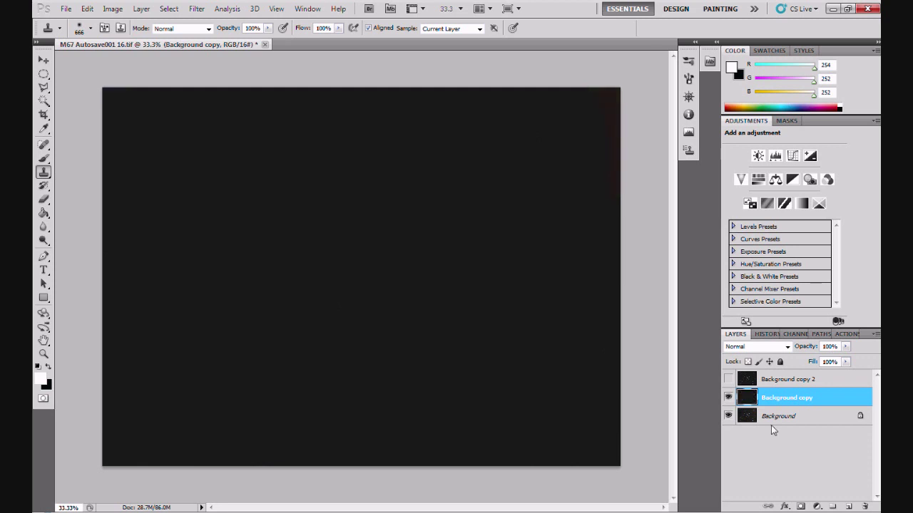
- Show the Background copy 2 layer and set its blend mode to Lighten
click(770, 382)
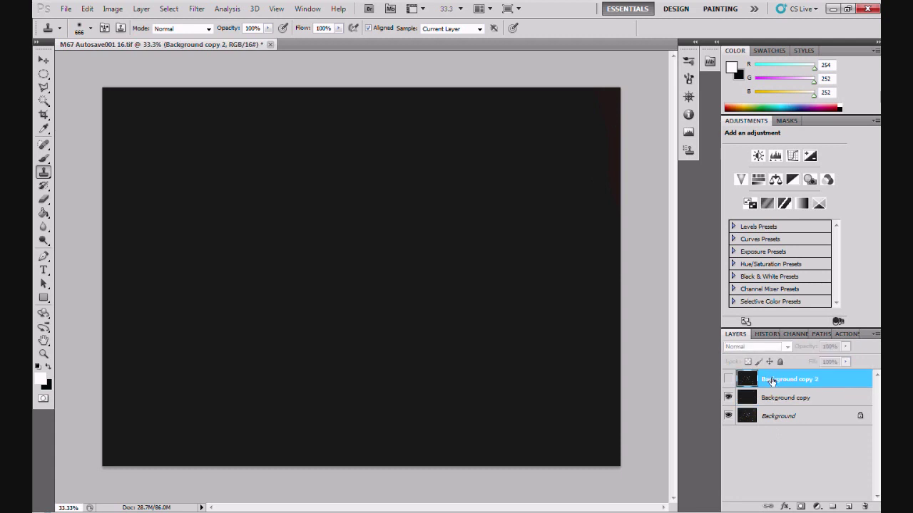
click(728, 380)
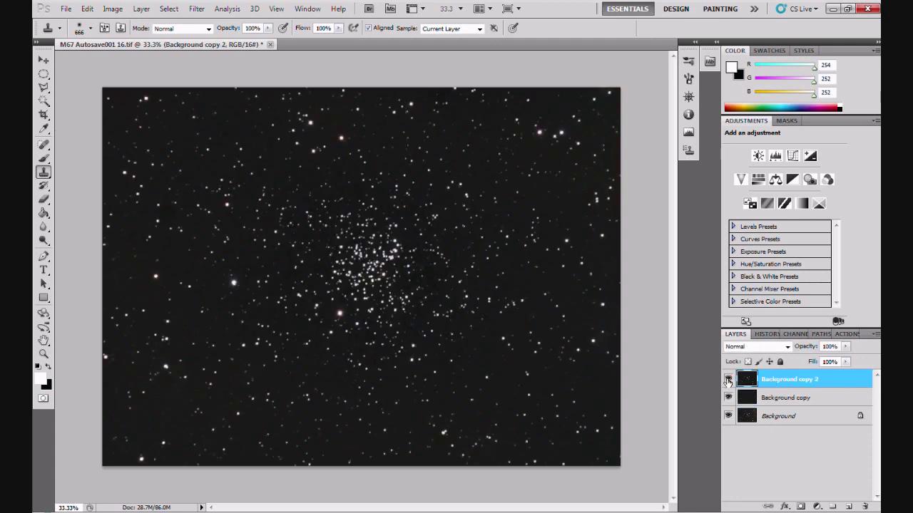
click(787, 347)
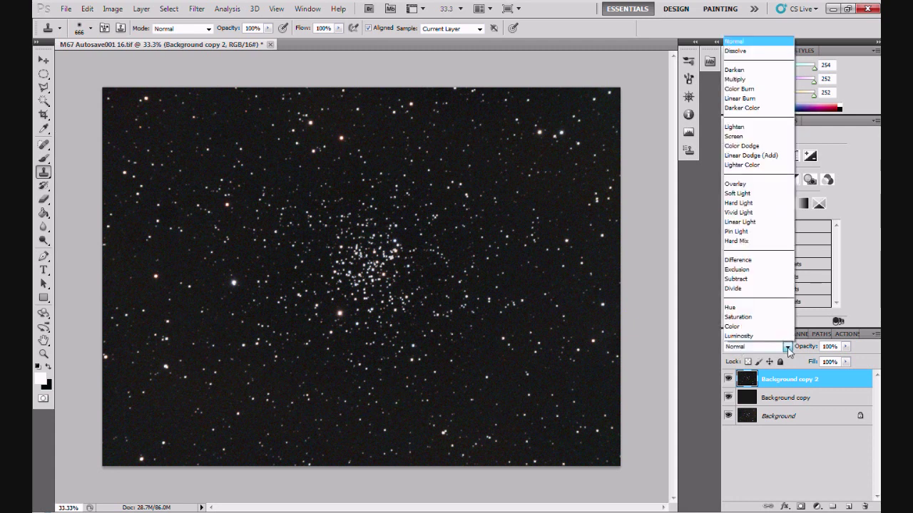
click(754, 129)
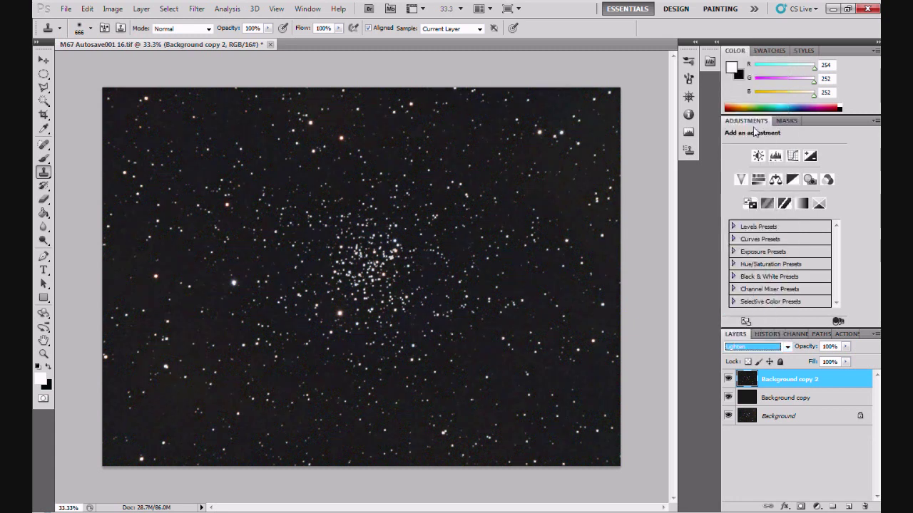
- Compare the background noise between the cluster stars in the Lighten blend and the original by repeatedly isolating Background and restoring all layers
key(v)
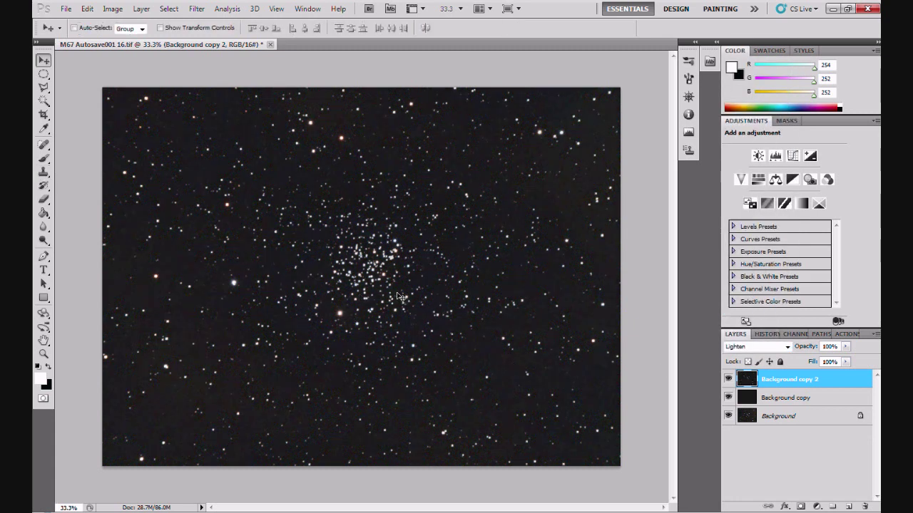
scroll(403, 300, up, 4)
scroll(400, 297, up, 6)
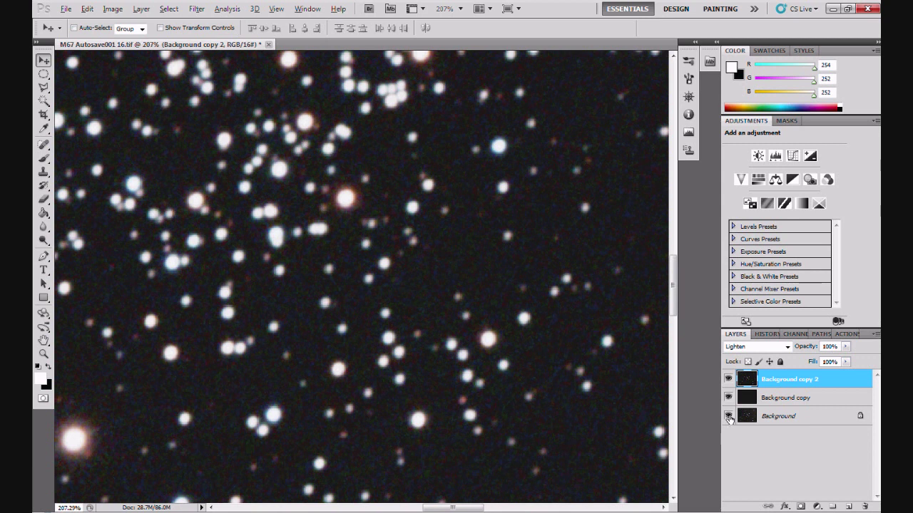
alt+click(728, 417)
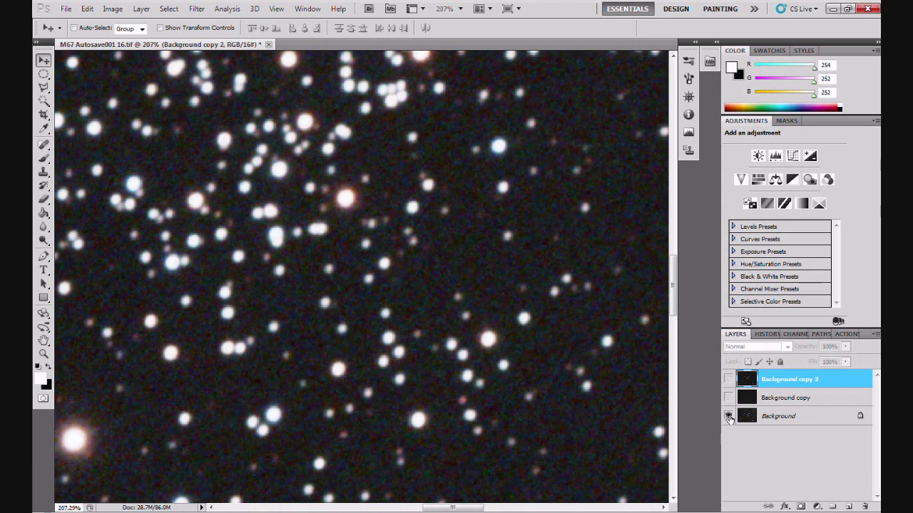
alt+click(728, 416)
alt+click(728, 416)
alt+click(728, 417)
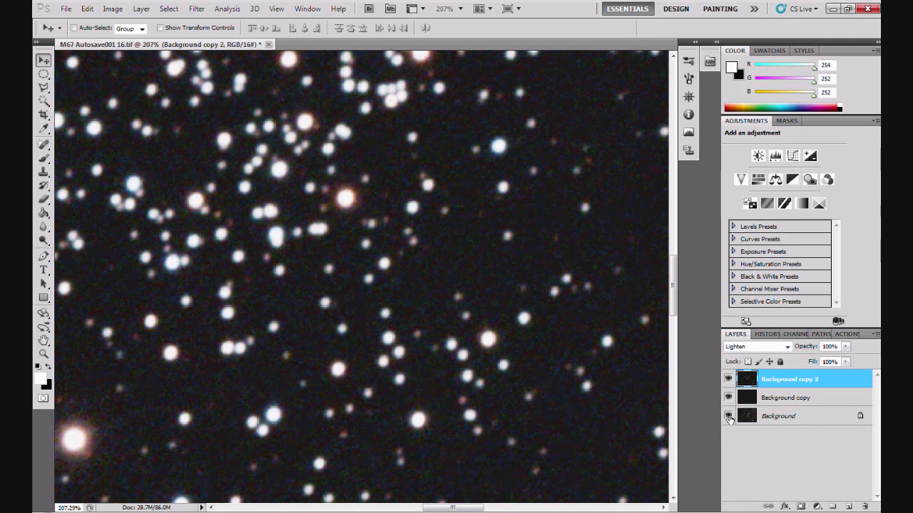
scroll(403, 259, up, 4)
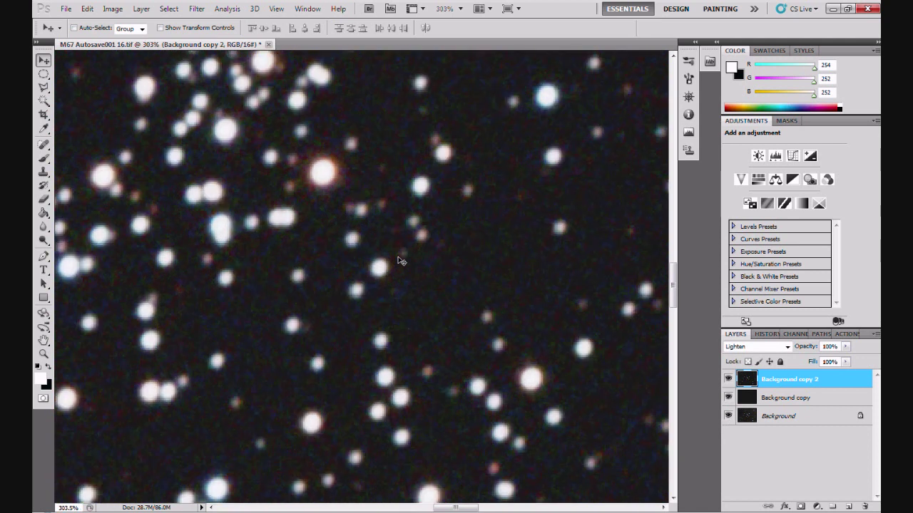
alt+click(728, 417)
alt+click(728, 417)
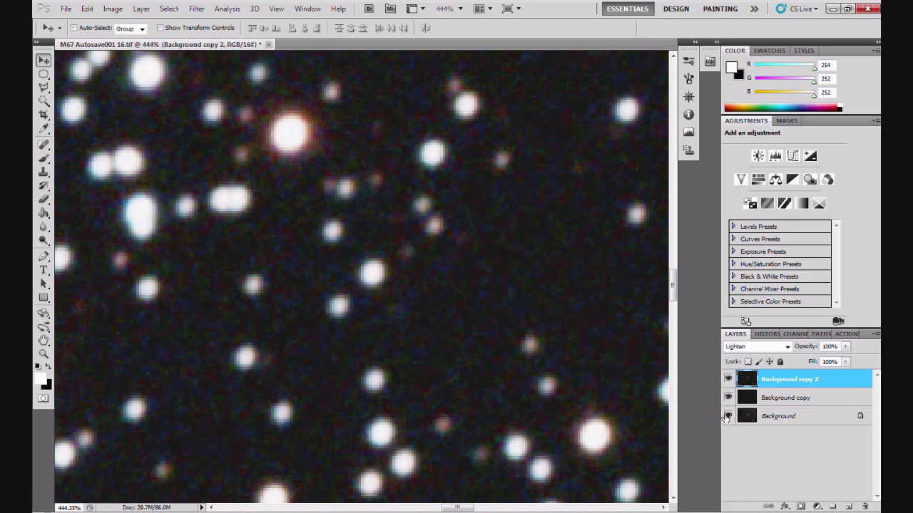
alt+click(728, 416)
alt+click(728, 417)
alt+click(727, 417)
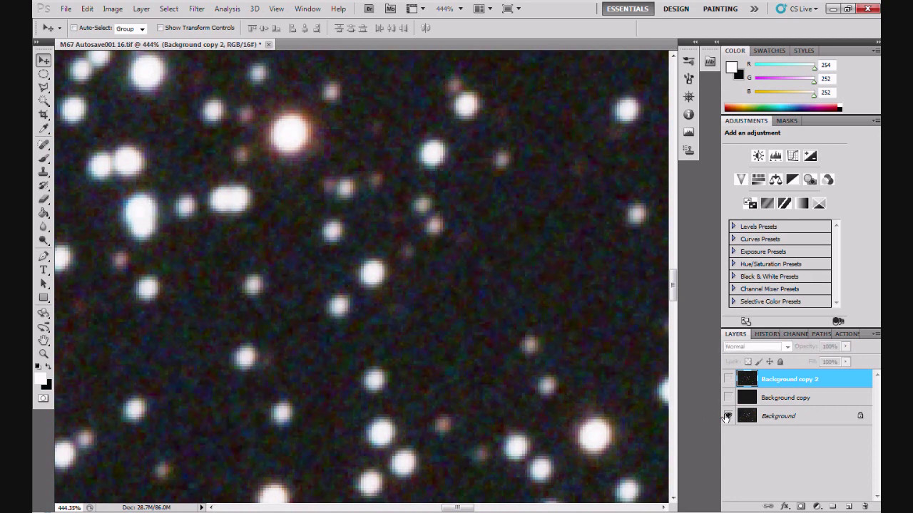
alt+click(728, 417)
alt+click(727, 416)
alt+click(728, 416)
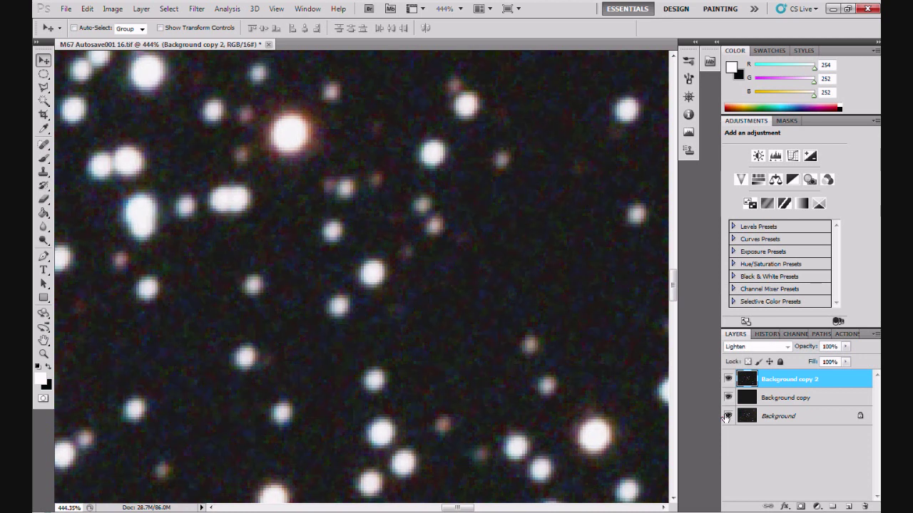
alt+click(728, 416)
alt+click(728, 416)
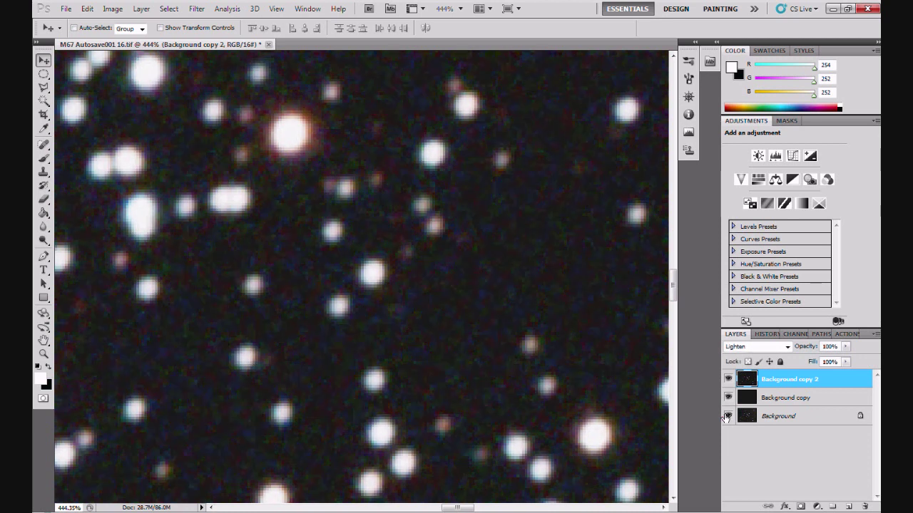
- Start a Levels adjustment on Background copy, raise the midtone input to 1.11 and compare the preview on and off
click(770, 401)
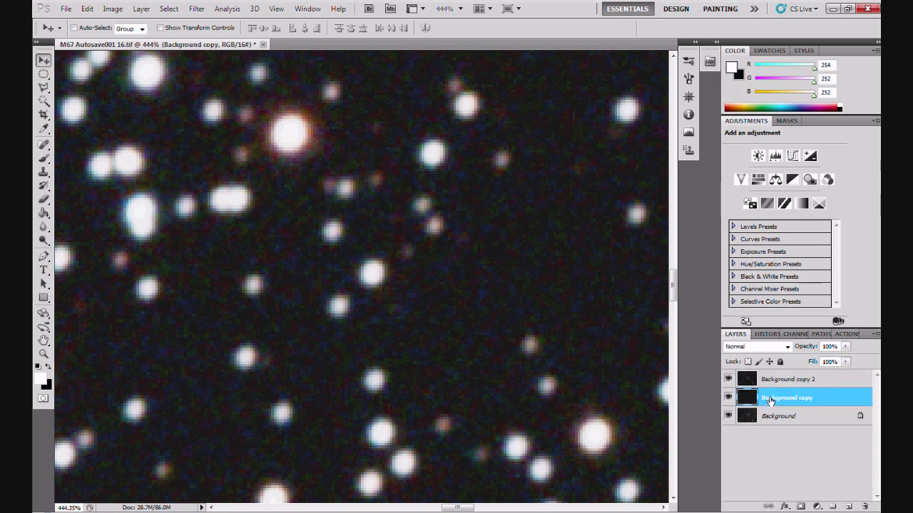
key(ctrl+l)
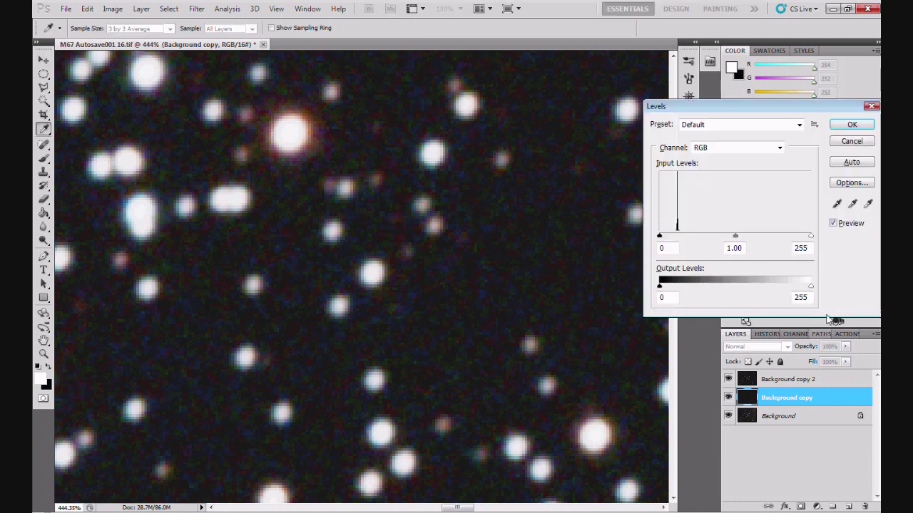
click(735, 238)
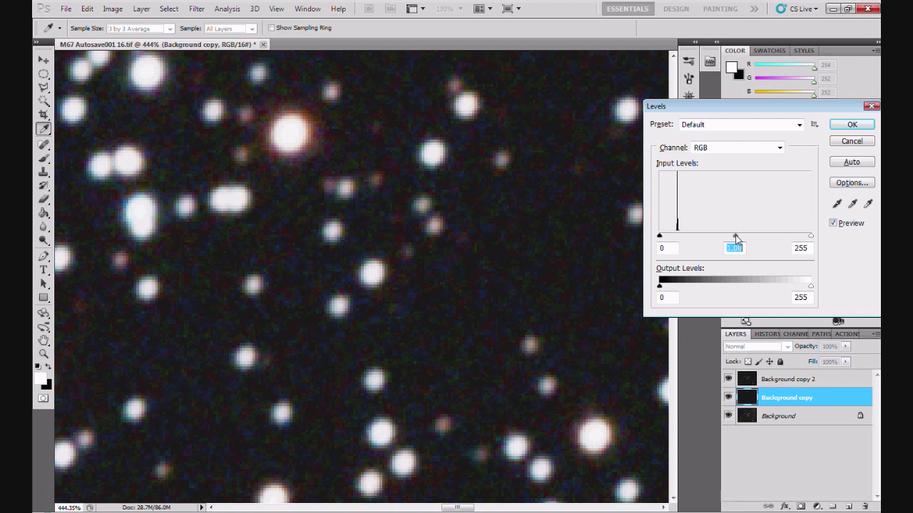
drag(736, 240, 735, 240)
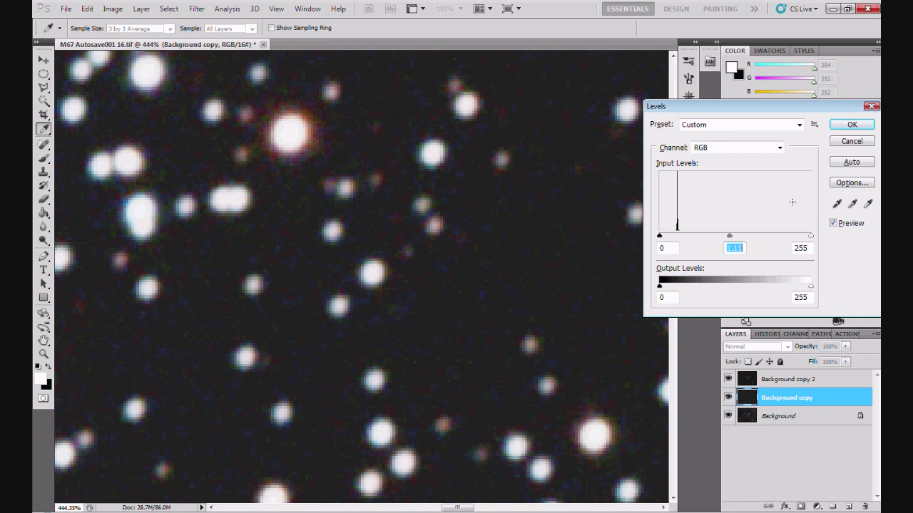
click(833, 224)
click(834, 224)
click(833, 224)
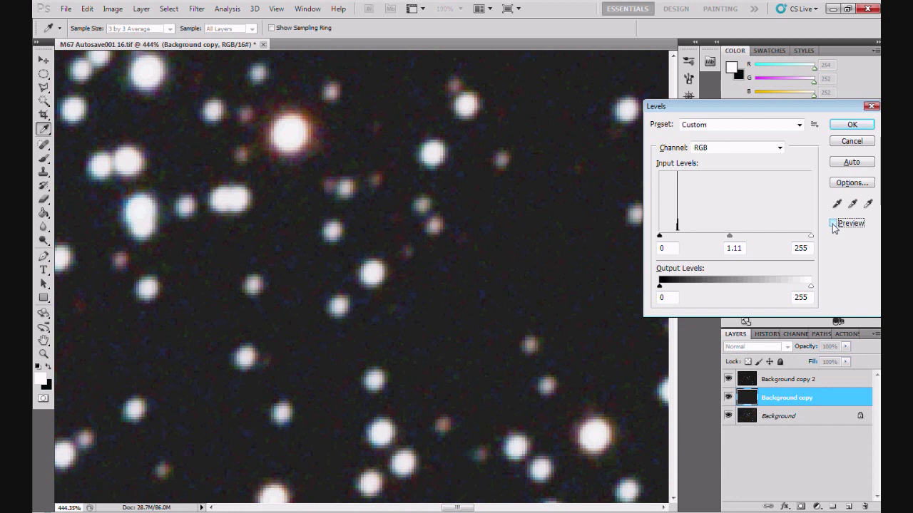
click(833, 224)
click(833, 224)
click(833, 224)
- Raise the Levels midtone input for Background copy to 1.18, check the preview and apply the adjustment
click(728, 236)
drag(731, 242, 729, 241)
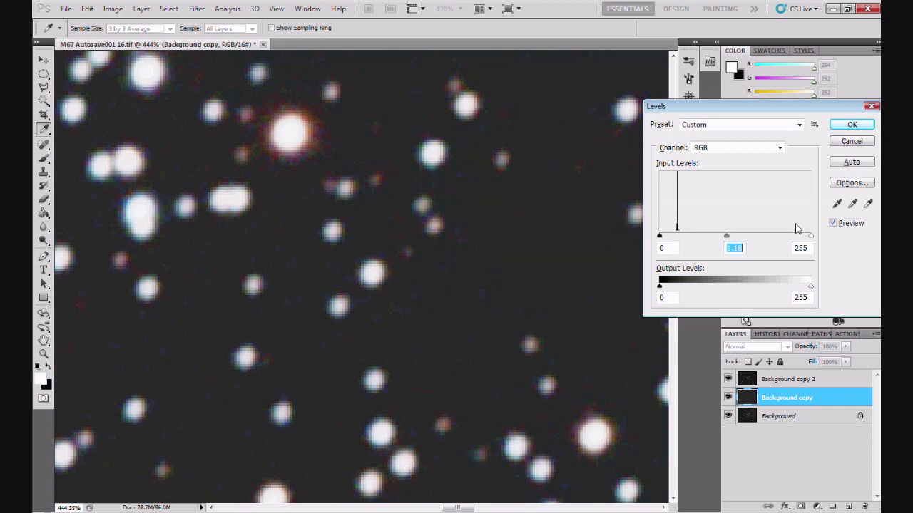
click(833, 224)
click(833, 224)
click(851, 124)
- Examine the smoothed sky around a bright star against the original by repeatedly isolating Background and restoring all layers
key(v)
scroll(419, 244, down, 8)
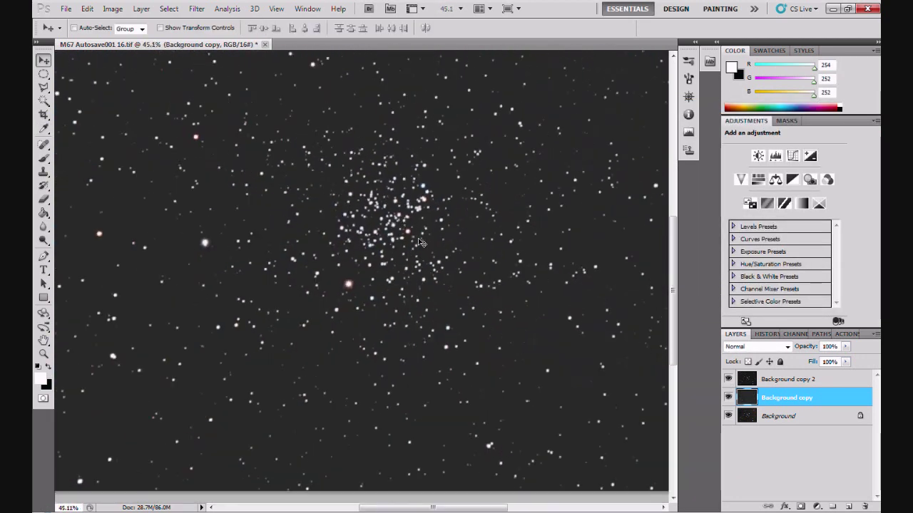
scroll(201, 238, up, 2)
scroll(201, 236, up, 4)
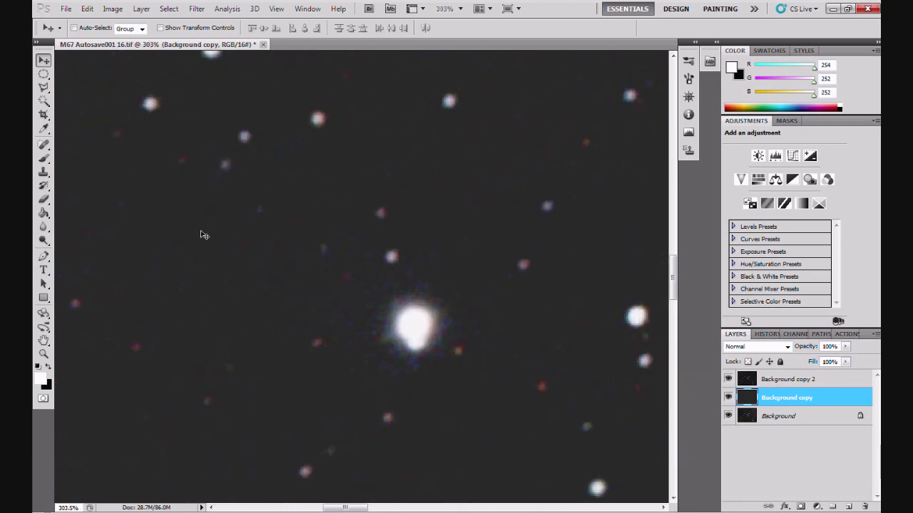
click(728, 417)
alt+click(728, 417)
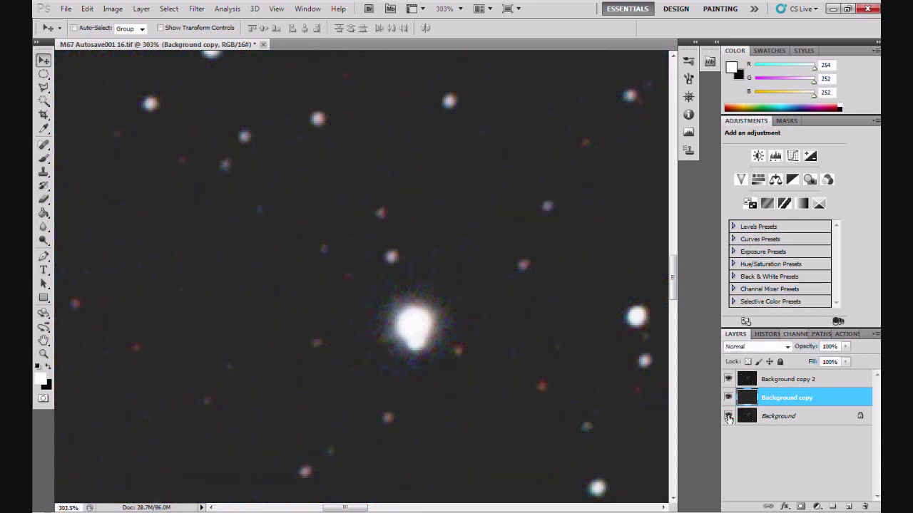
alt+click(728, 417)
alt+click(728, 417)
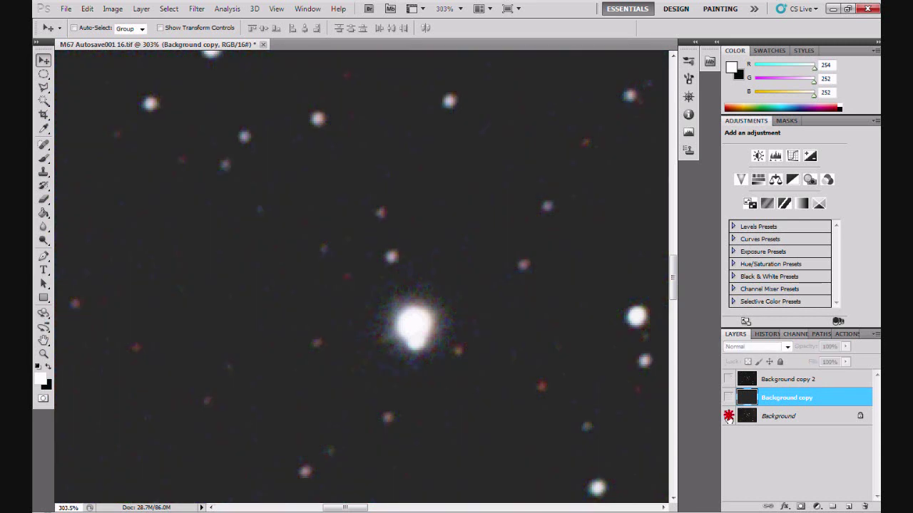
alt+click(728, 417)
alt+click(728, 417)
alt+click(728, 417)
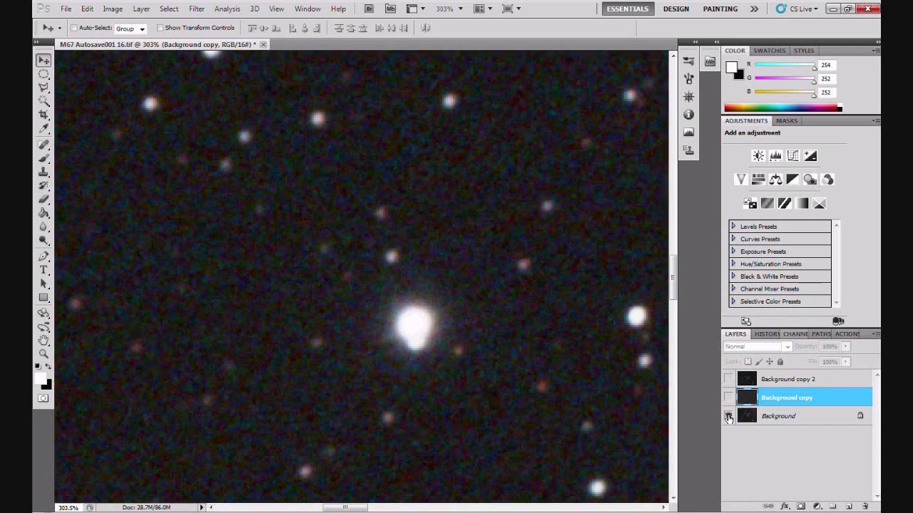
alt+click(728, 417)
alt+click(728, 417)
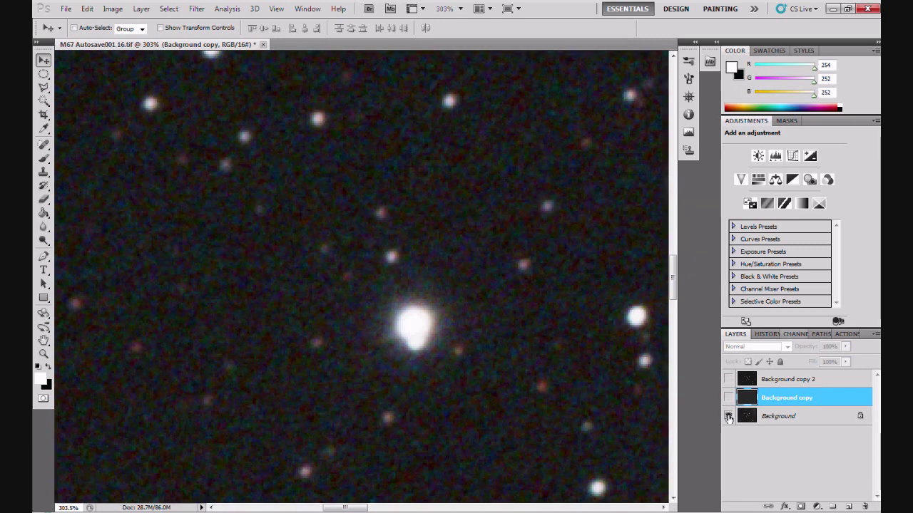
alt+click(728, 417)
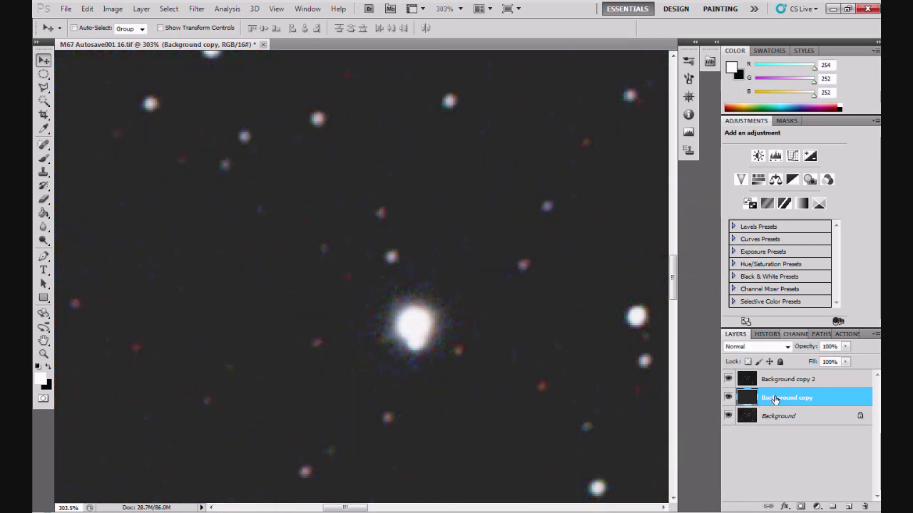
- Raise the black input level of Background copy slightly with a Levels adjustment and apply it
key(ctrl+l)
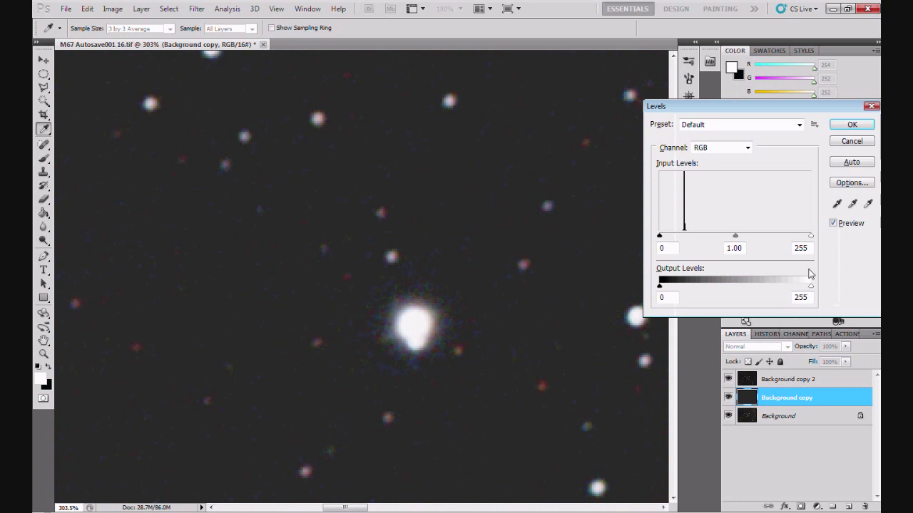
click(659, 237)
drag(659, 237, 662, 237)
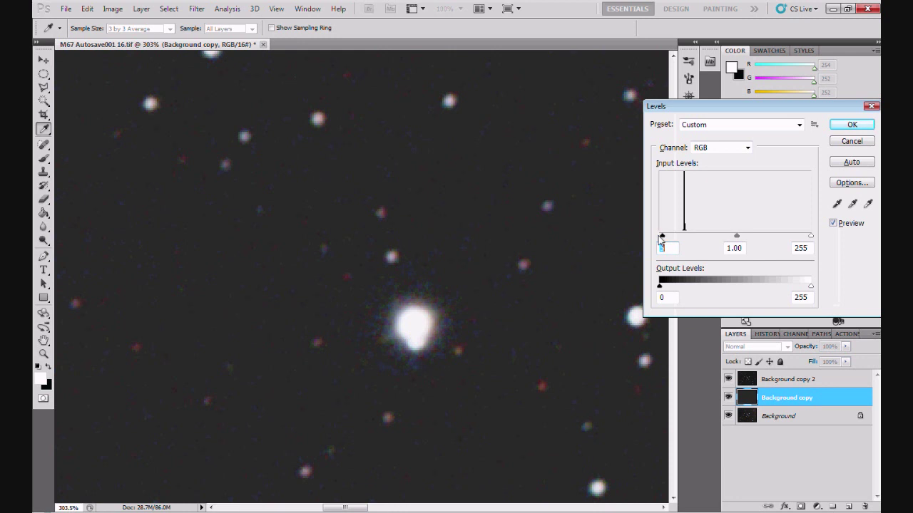
click(848, 126)
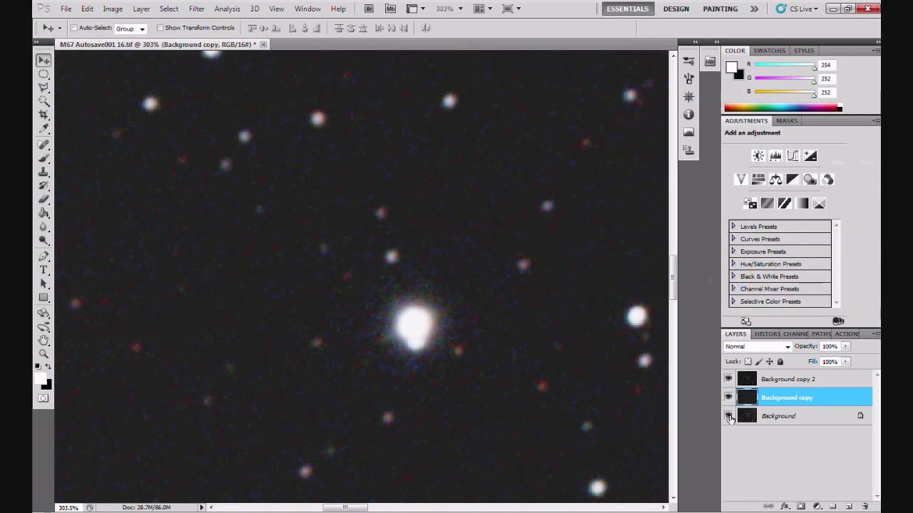
- Compare the darkened sky around the bright star with the original by repeatedly isolating Background and restoring all layers
click(727, 416)
click(728, 417)
alt+click(728, 416)
alt+click(727, 416)
alt+click(728, 416)
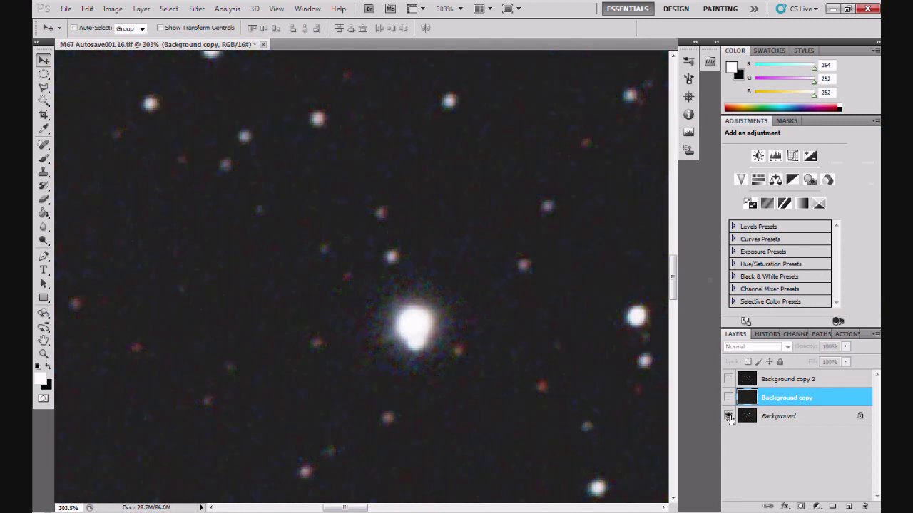
alt+click(728, 417)
alt+click(728, 416)
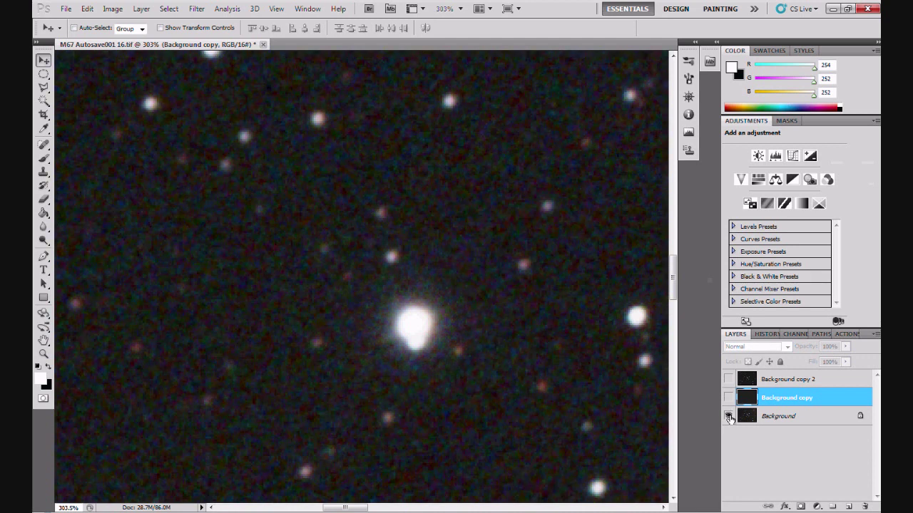
alt+click(728, 417)
alt+click(728, 416)
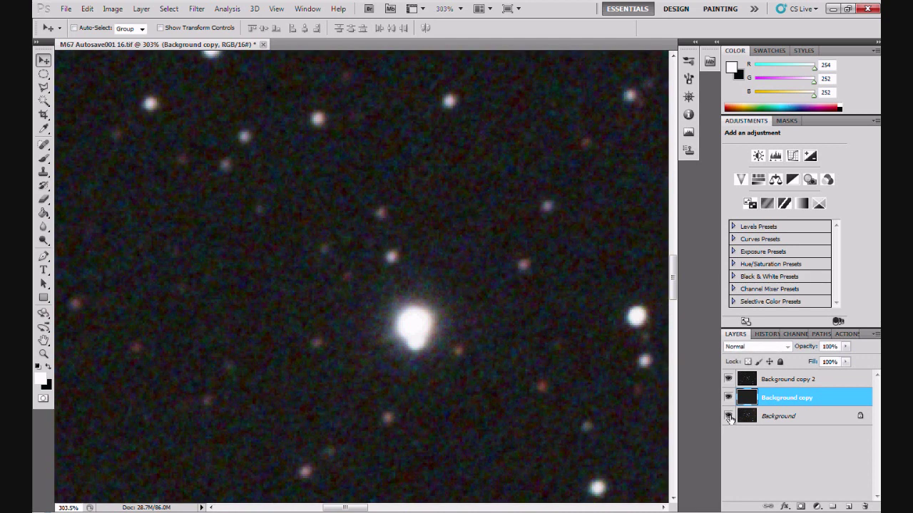
alt+click(728, 416)
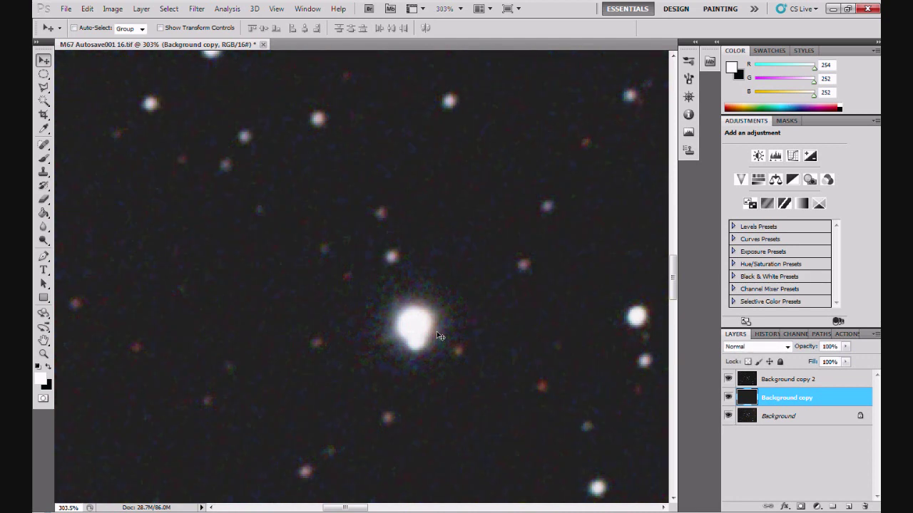
- Merge the Background copy 2 star layer down into Background copy
key(ctrl+0)
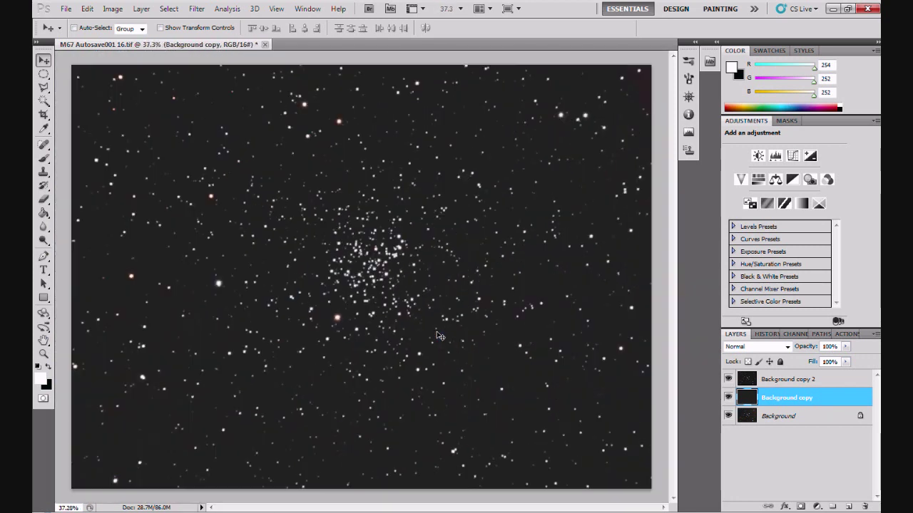
key(ctrl+minus)
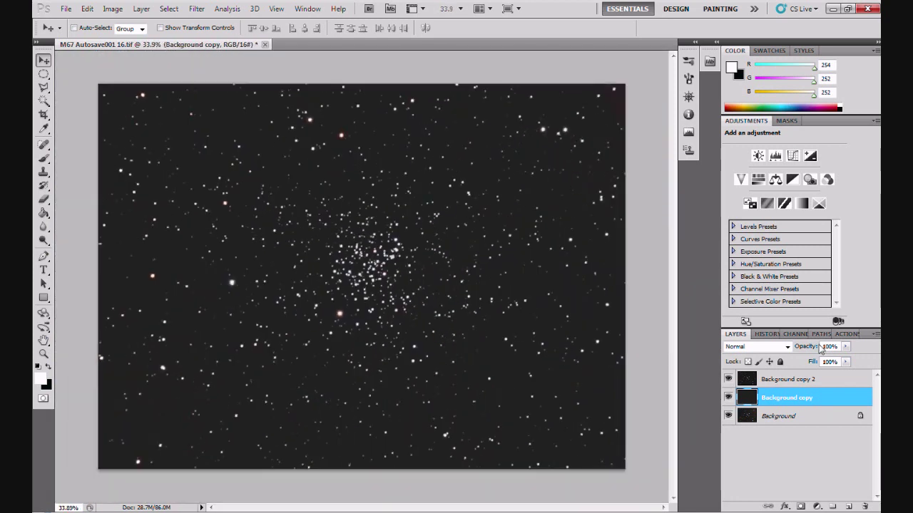
click(766, 379)
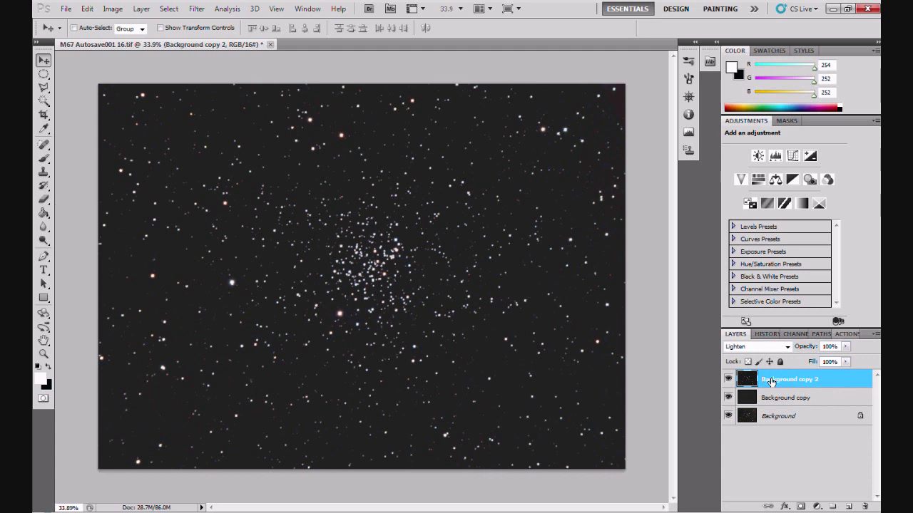
right_click(767, 380)
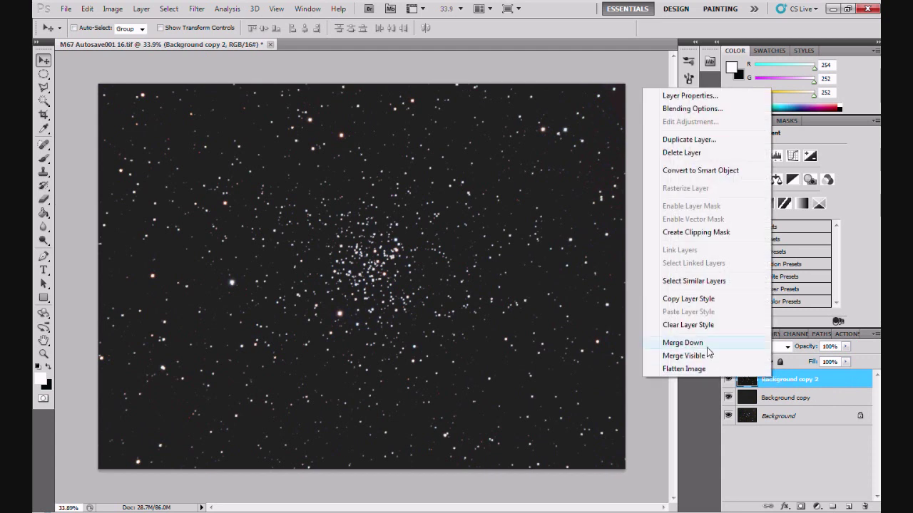
click(707, 344)
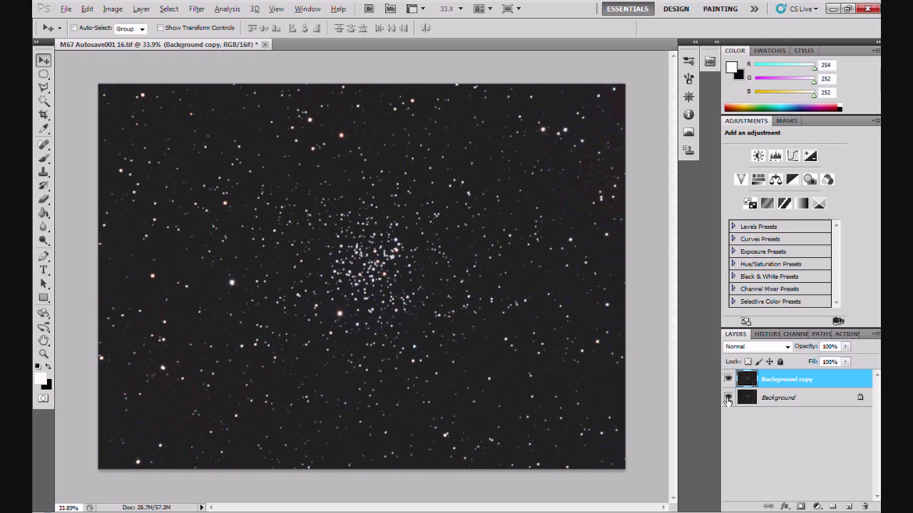
- Compare the merged result with the original around the star cluster by repeatedly hiding and showing Background copy
key(alt)
scroll(405, 248, up, 3)
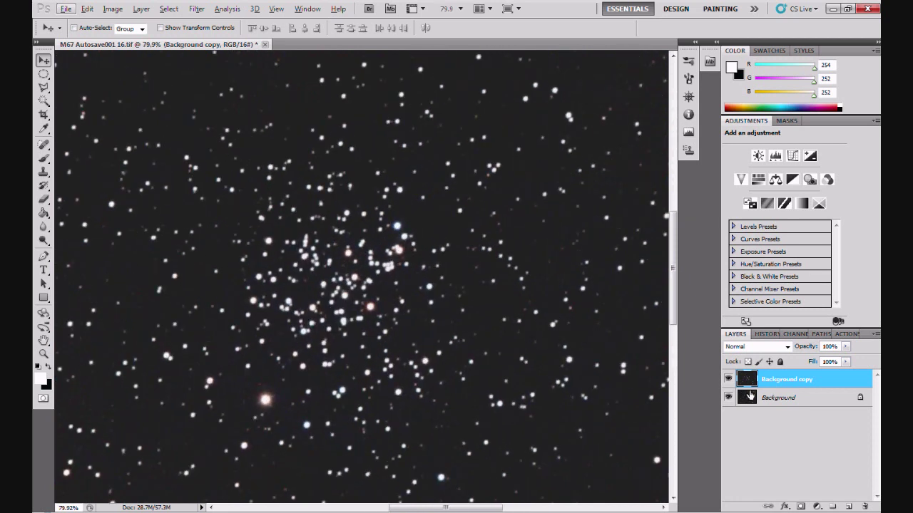
click(728, 380)
click(728, 380)
click(728, 380)
click(728, 380)
click(728, 380)
click(728, 380)
click(727, 380)
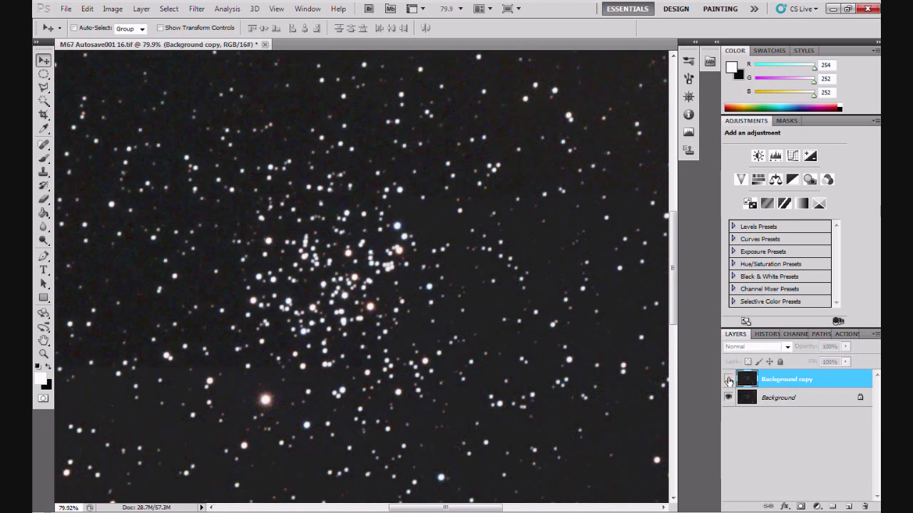
click(728, 380)
click(728, 380)
click(728, 380)
click(727, 380)
click(728, 380)
click(728, 380)
click(728, 380)
click(728, 380)
- Examine the background noise between individual cluster stars at high magnification by repeatedly hiding and showing Background copy
scroll(449, 303, up, 8)
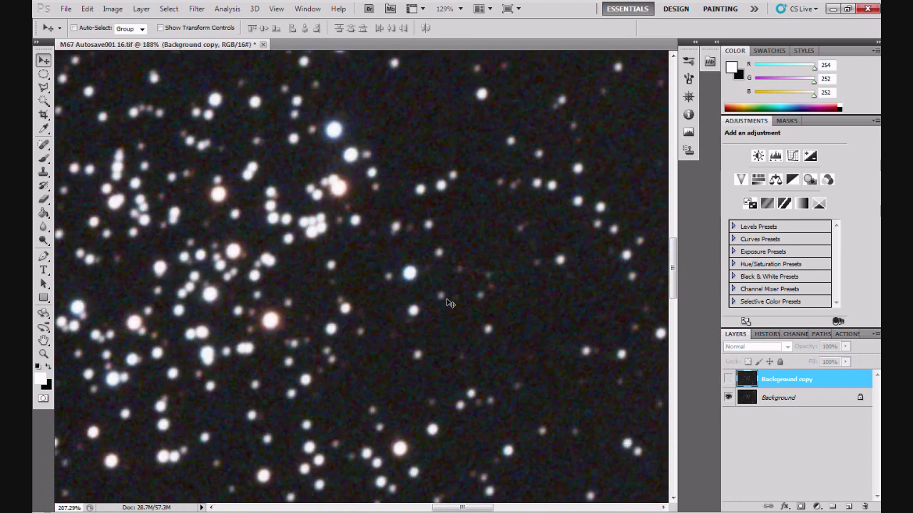
click(728, 380)
click(728, 380)
click(728, 380)
click(728, 380)
click(728, 380)
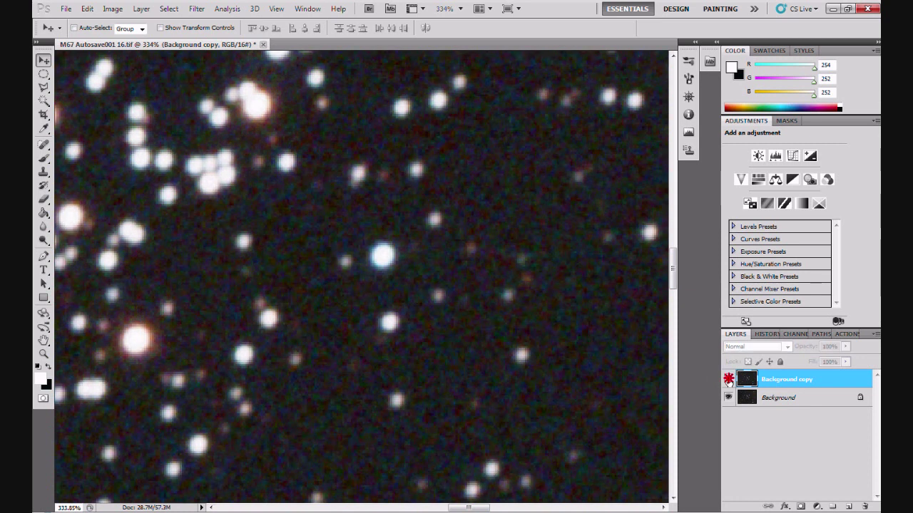
click(728, 380)
click(728, 380)
click(728, 380)
click(728, 380)
click(728, 380)
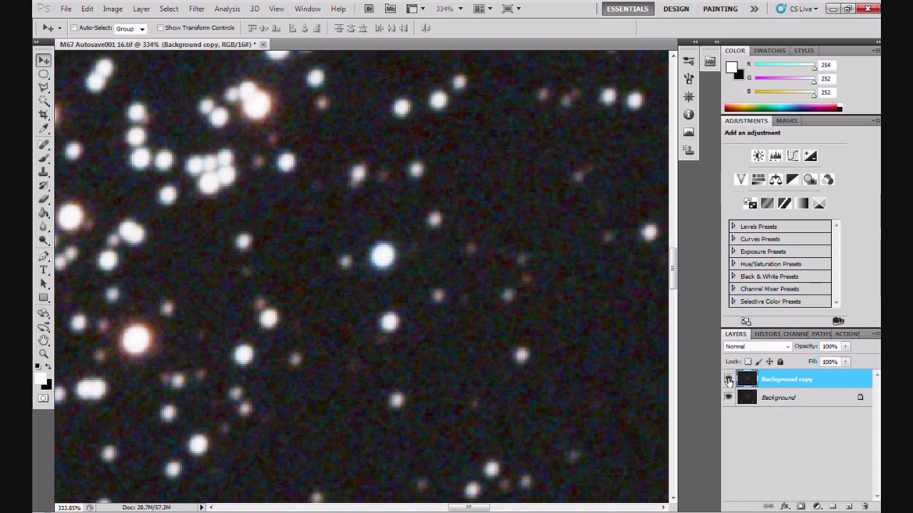
click(728, 380)
click(728, 380)
click(728, 380)
click(728, 380)
click(728, 380)
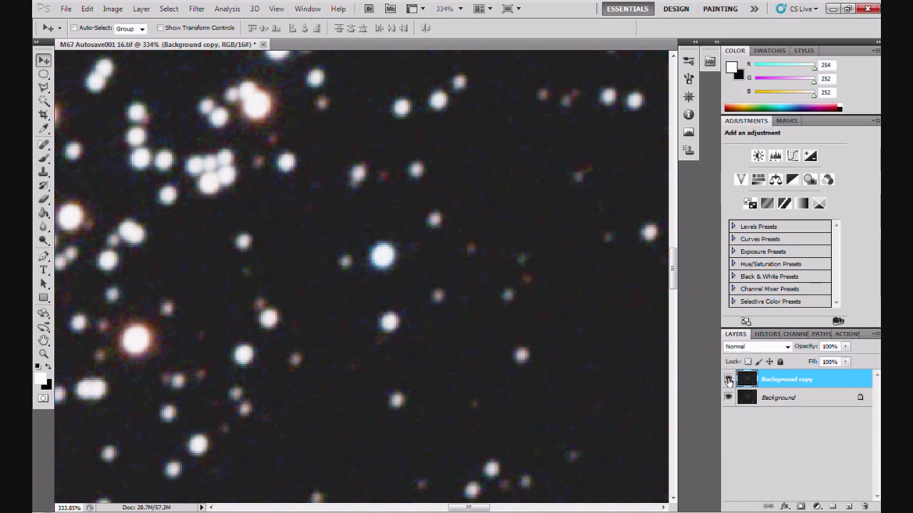
- Compare the colour histograms of the whole image with Background copy hidden and shown, then close the histogram
scroll(519, 365, down, 10)
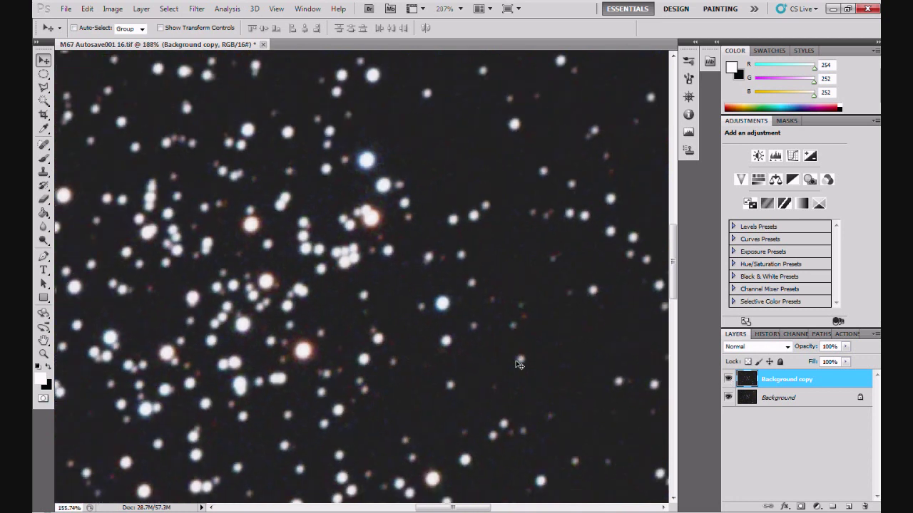
scroll(519, 365, down, 2)
scroll(519, 365, up, 1)
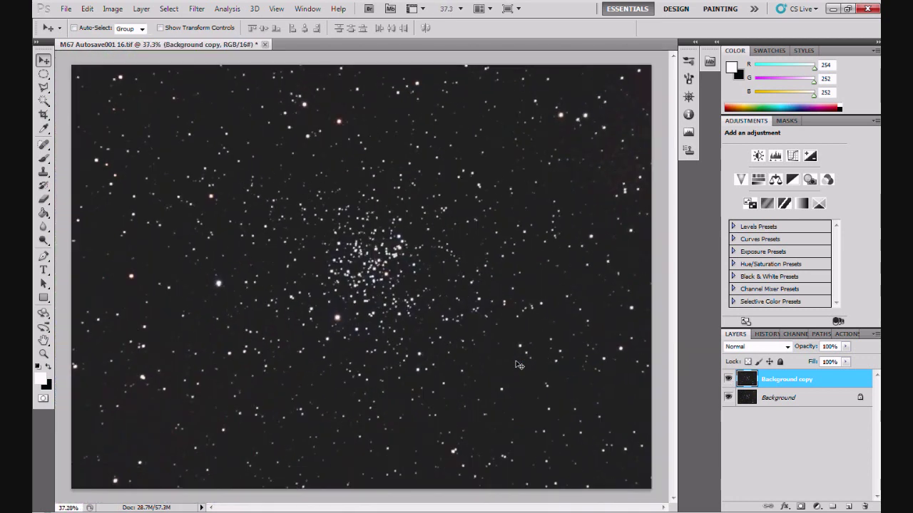
scroll(519, 365, down, 1)
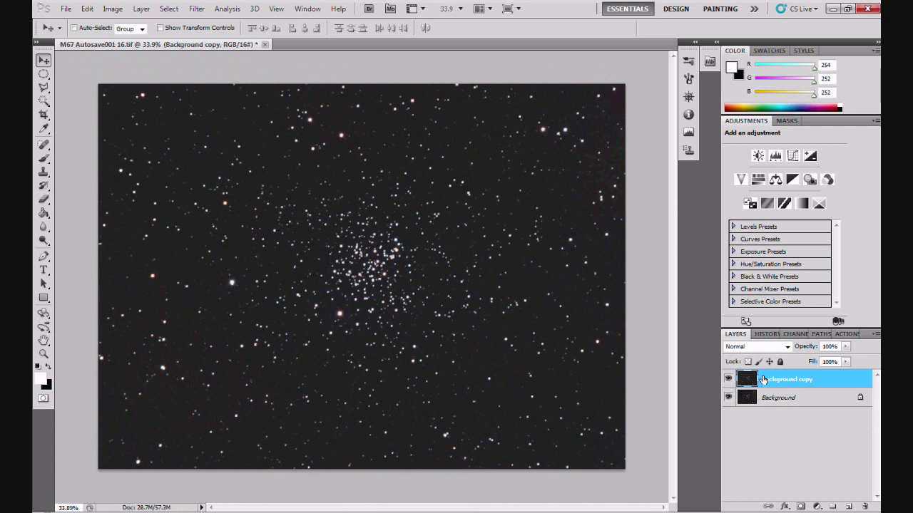
click(688, 133)
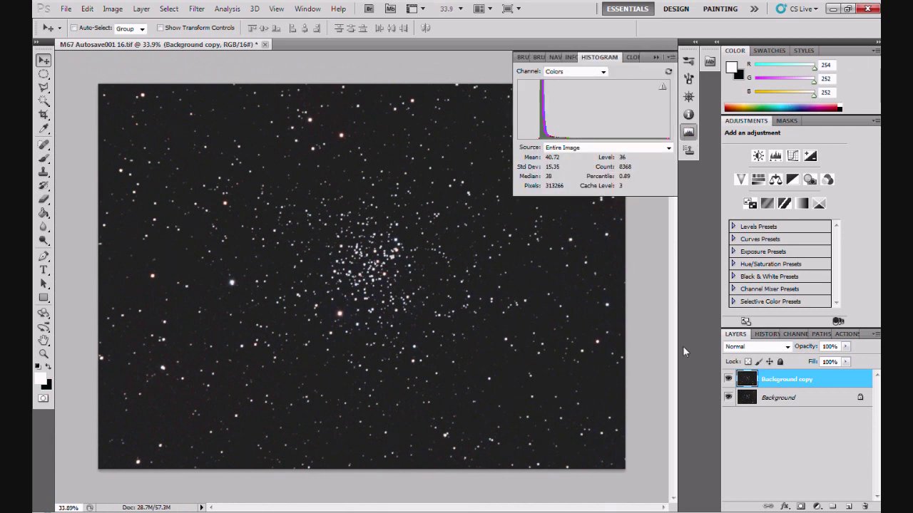
click(729, 380)
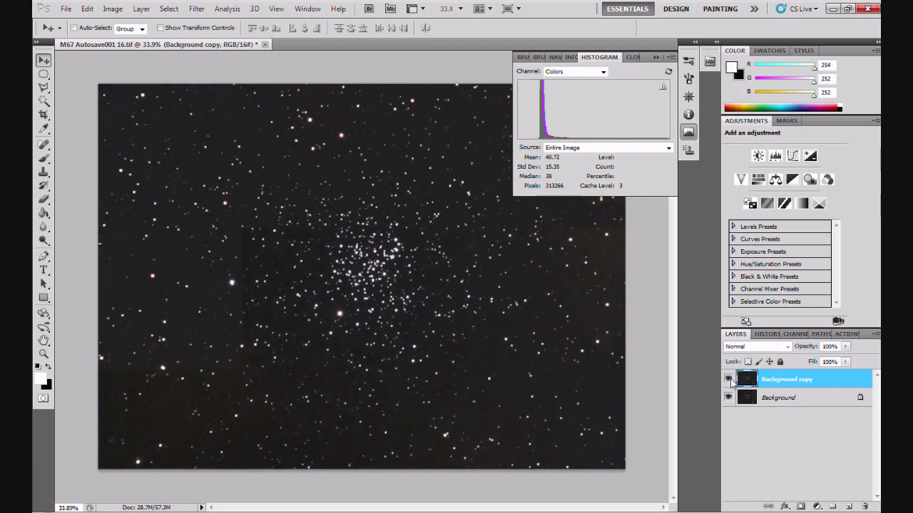
click(729, 380)
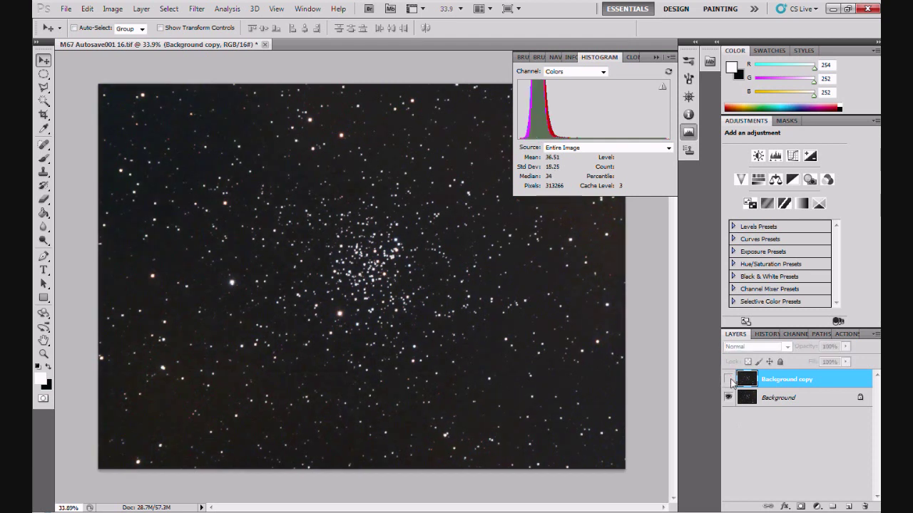
click(730, 380)
click(730, 381)
click(730, 381)
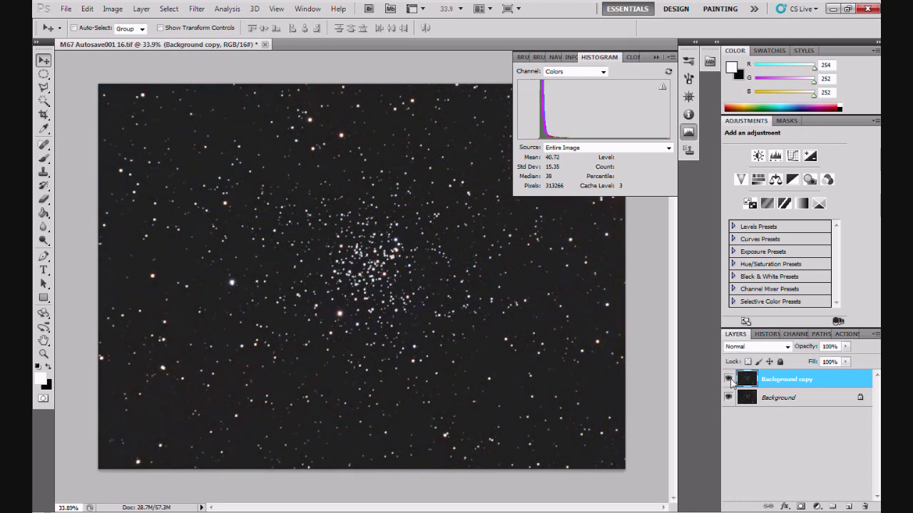
click(729, 380)
click(728, 380)
click(729, 380)
click(729, 380)
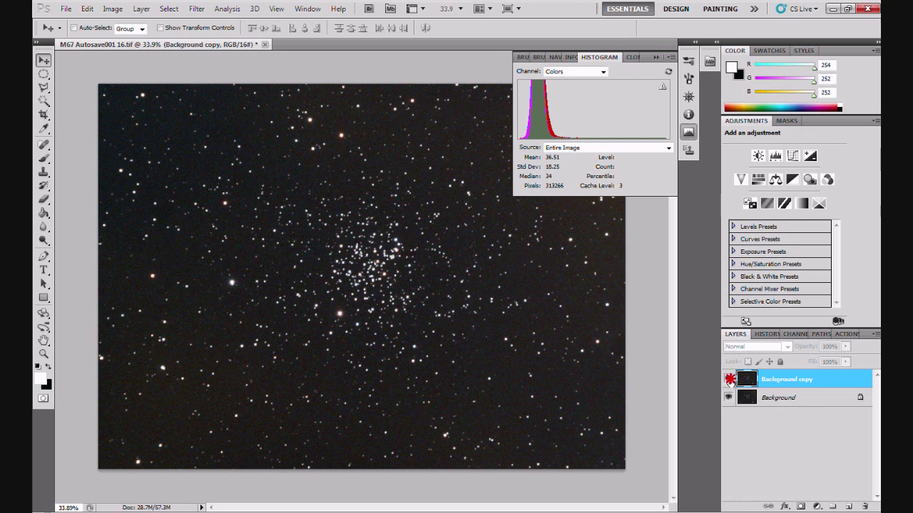
click(654, 57)
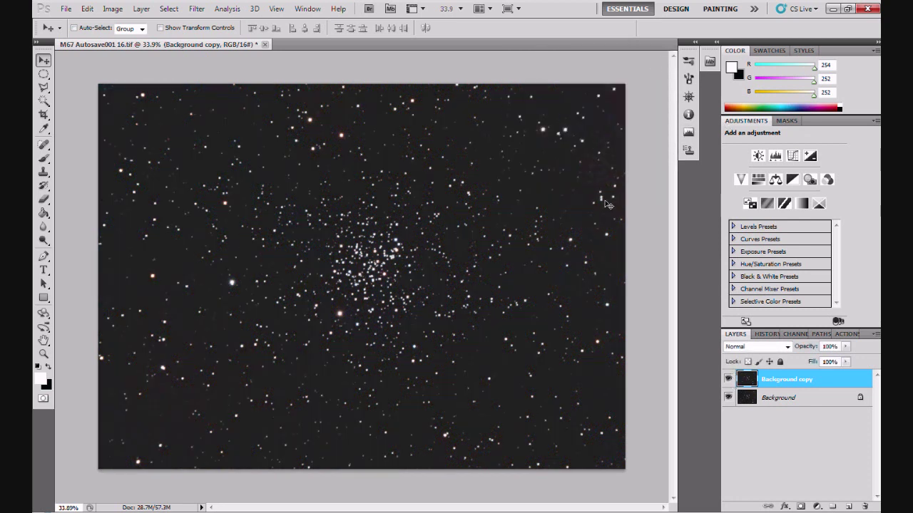
- Darken the sky of Background copy with a Levels adjustment, setting the black input level to 24
key(ctrl+l)
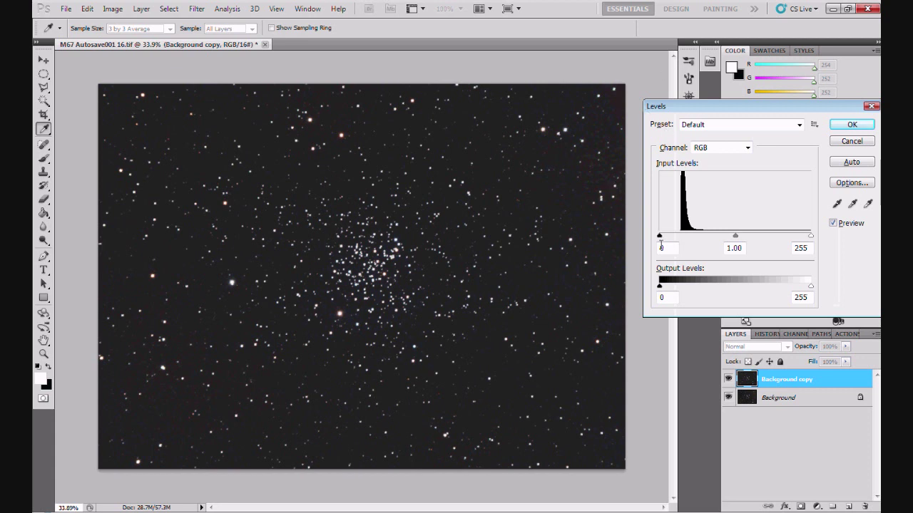
drag(660, 236, 669, 238)
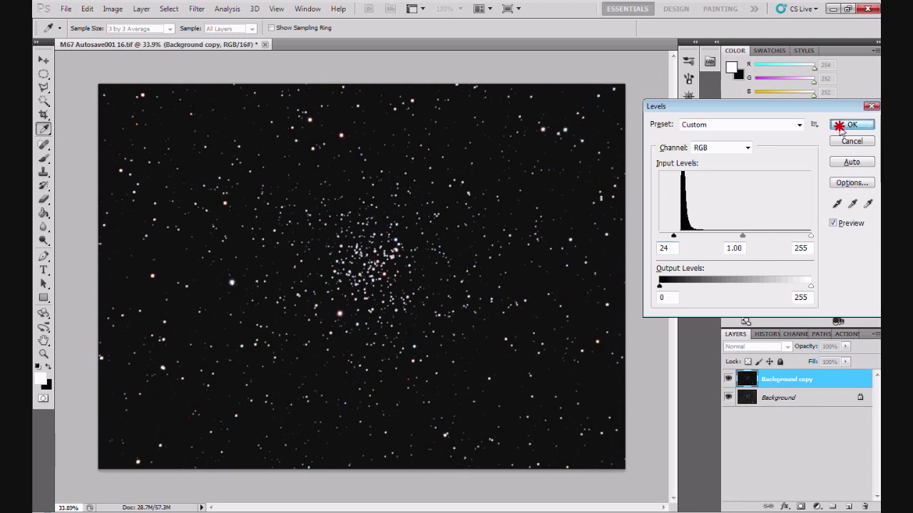
click(848, 125)
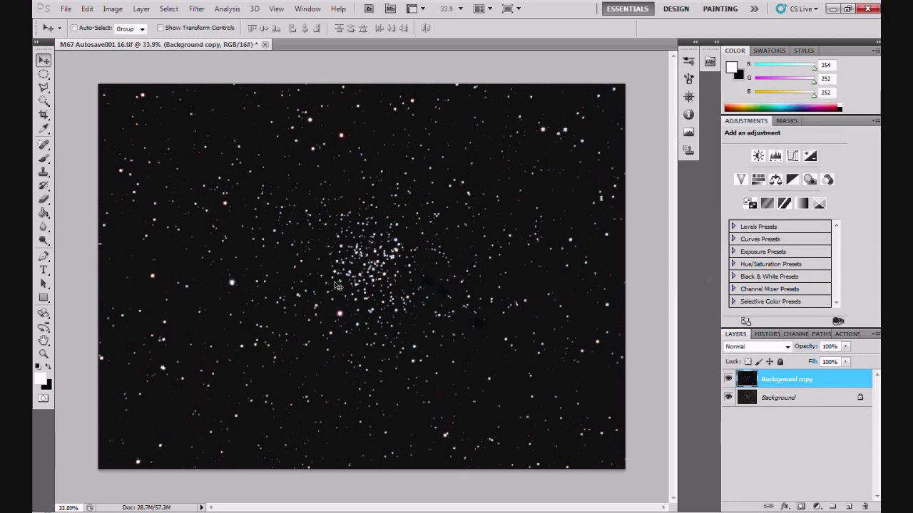
- Compare the darkened cluster with the original by repeatedly isolating Background and restoring both layers, and examine the whole image
scroll(437, 299, up, 5)
scroll(437, 299, up, 3)
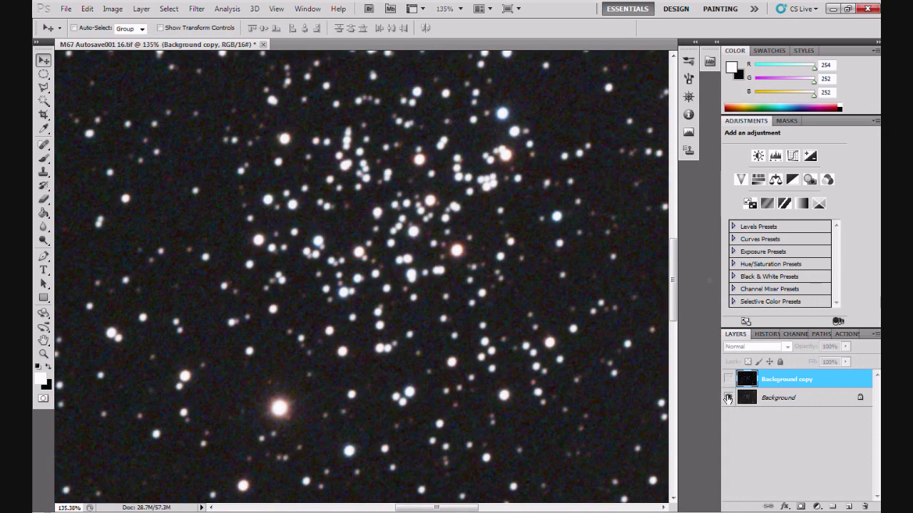
click(727, 379)
alt+click(727, 397)
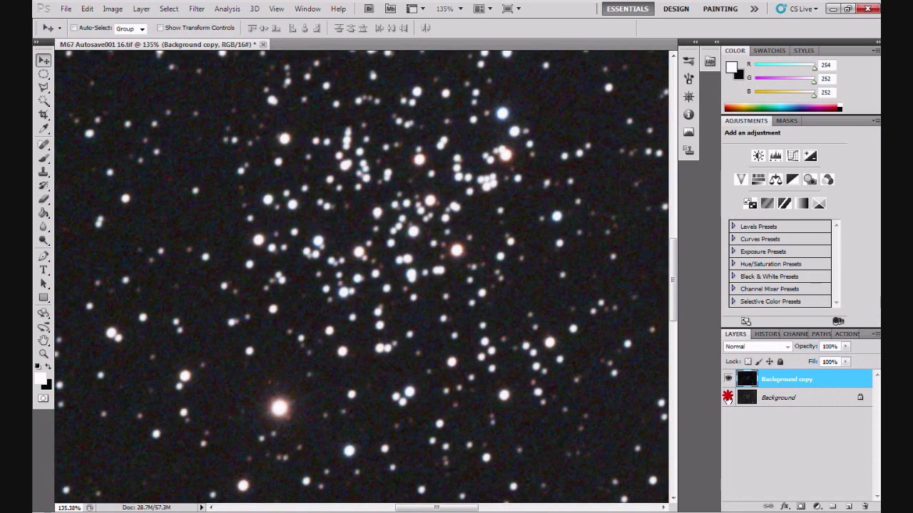
alt+click(728, 398)
alt+click(728, 398)
alt+click(727, 398)
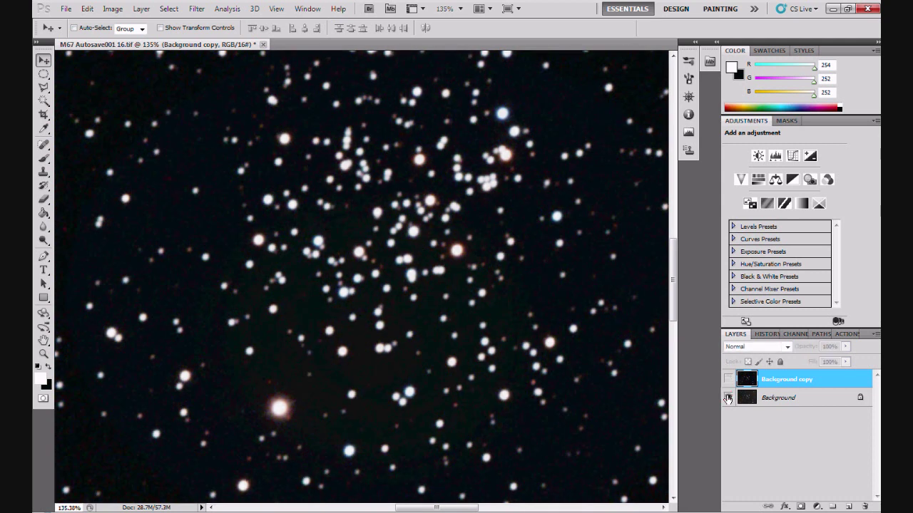
alt+click(727, 398)
alt+click(727, 398)
alt+click(727, 398)
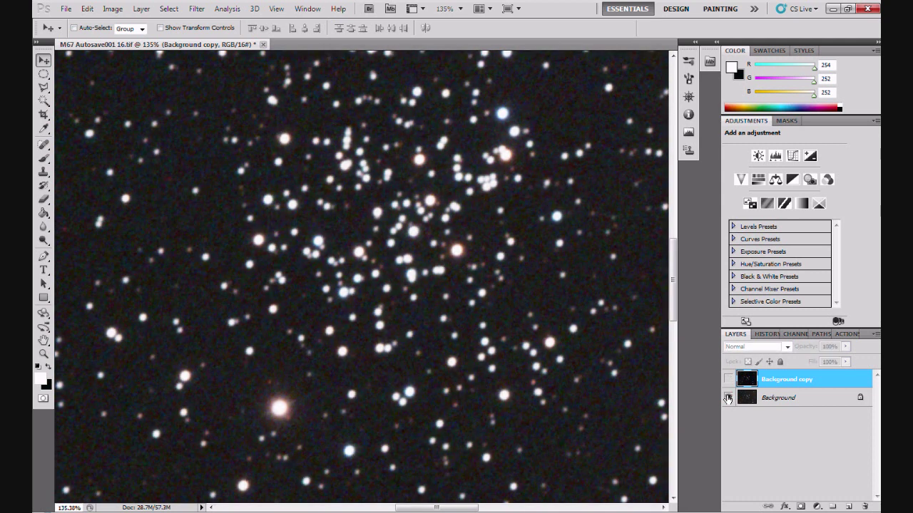
alt+click(727, 398)
alt+click(727, 398)
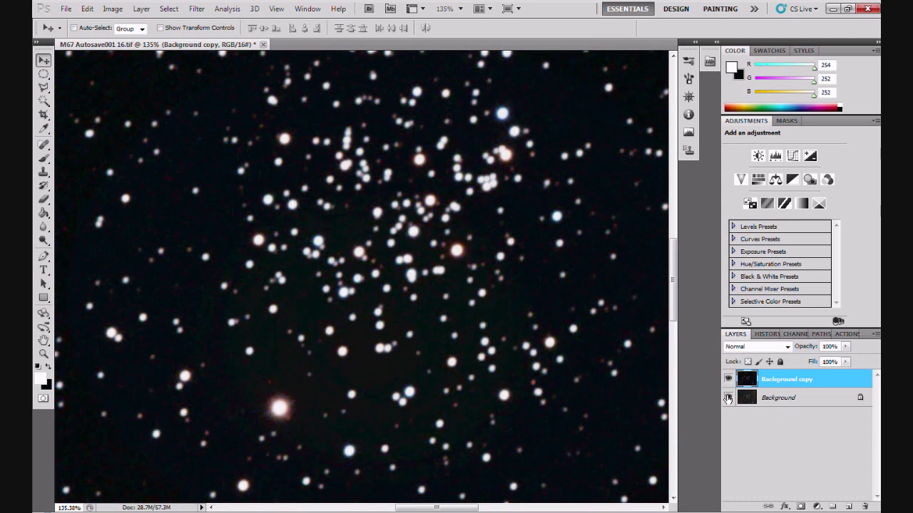
scroll(451, 313, down, 5)
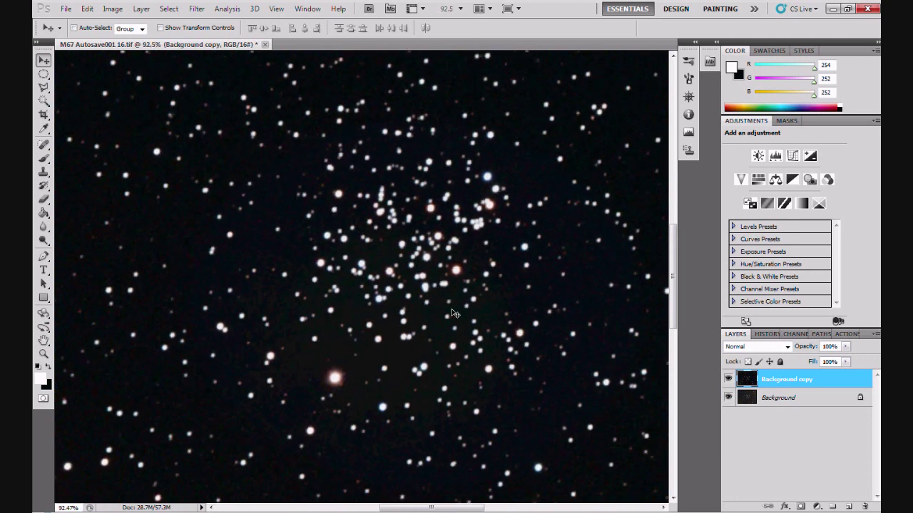
scroll(451, 313, up, 1)
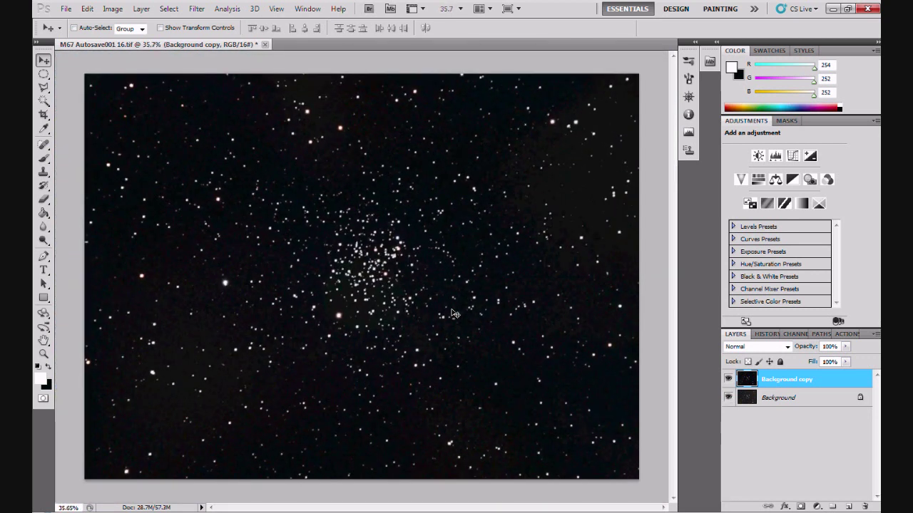